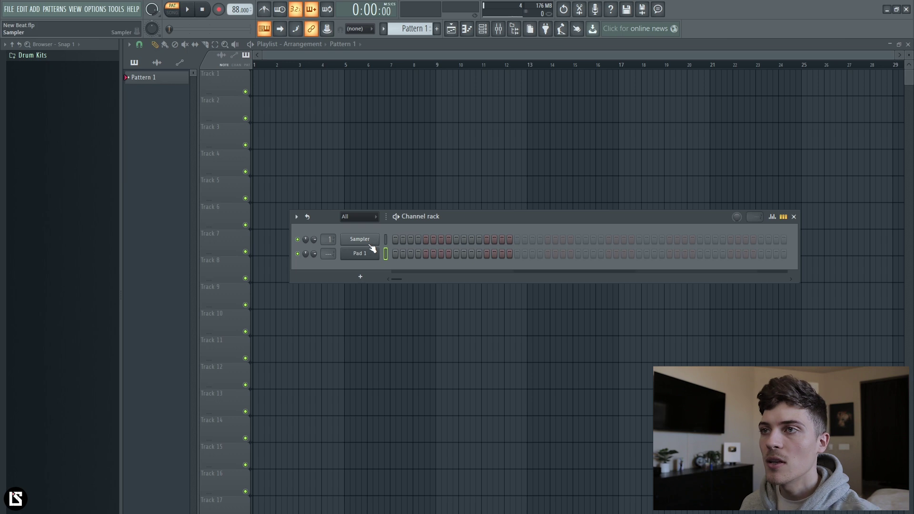
- Delete the Sampler channel from the Channel rack and check the Pad 1 channel's FLEX instrument window
left_click(396, 340)
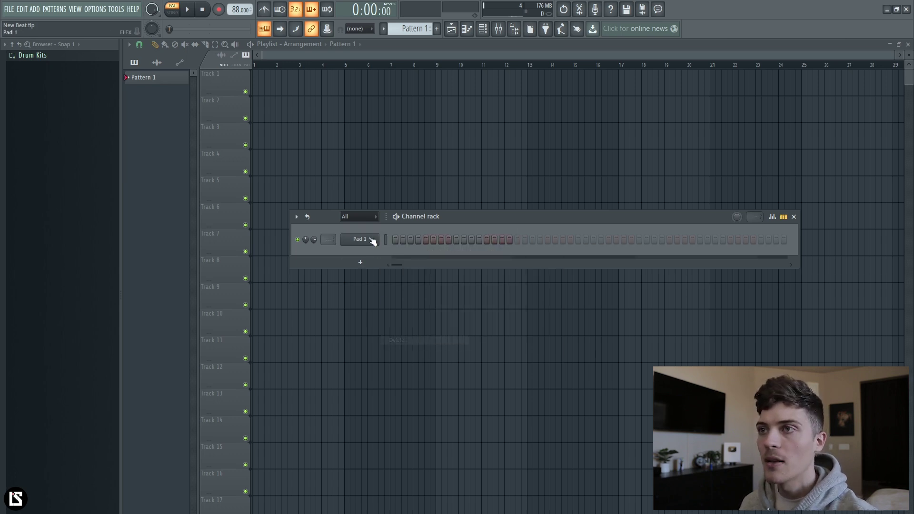
left_click(374, 240)
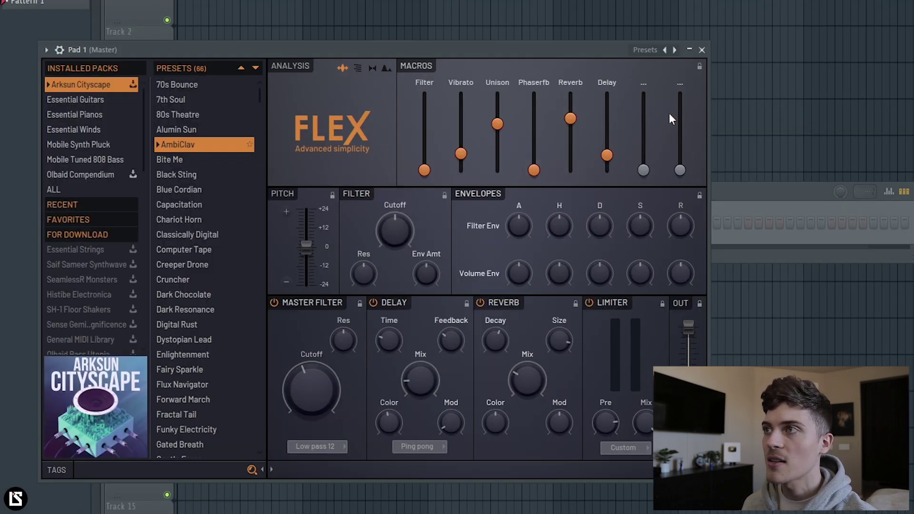
left_click(703, 50)
- Open the piano roll for Pad 1 and set the scale highlighting root to A#
right_click(362, 239)
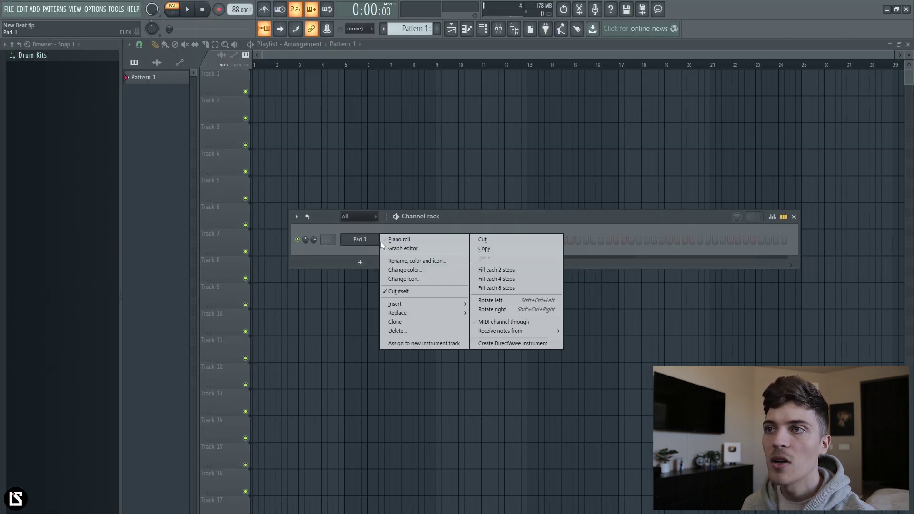
left_click(400, 242)
left_click(129, 44)
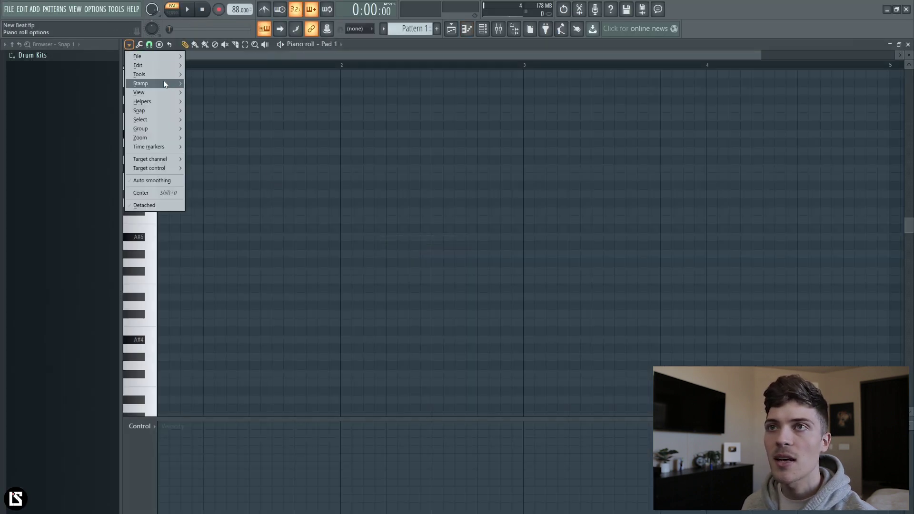
mouse_move(143, 102)
mouse_move(216, 111)
left_click(295, 210)
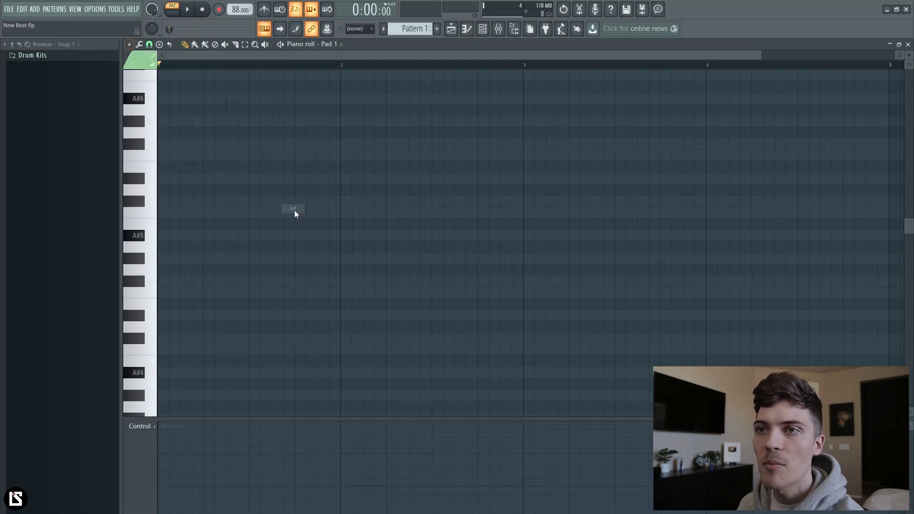
- Build a one-bar chord of A#4, C#5, F5 and G#5 in bar 1 and randomize its note velocities
scroll(179, 336, "down", 3)
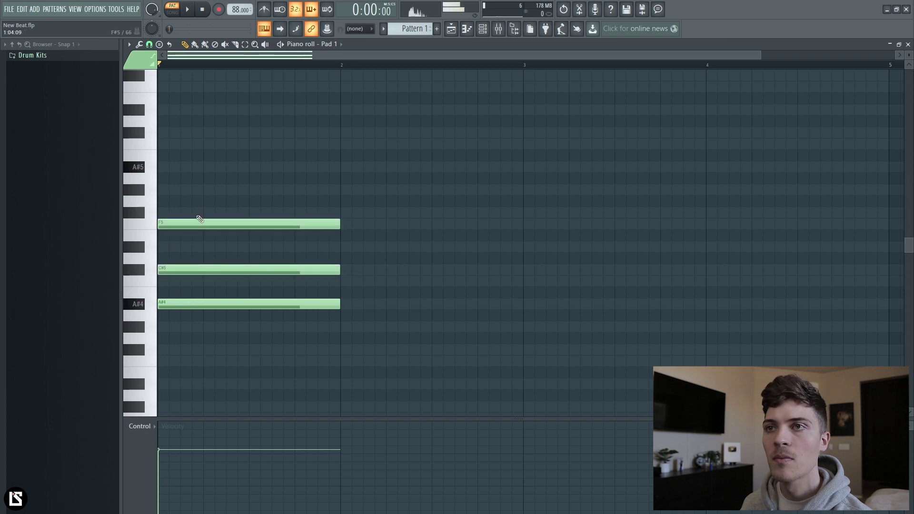
key("ctrl+a")
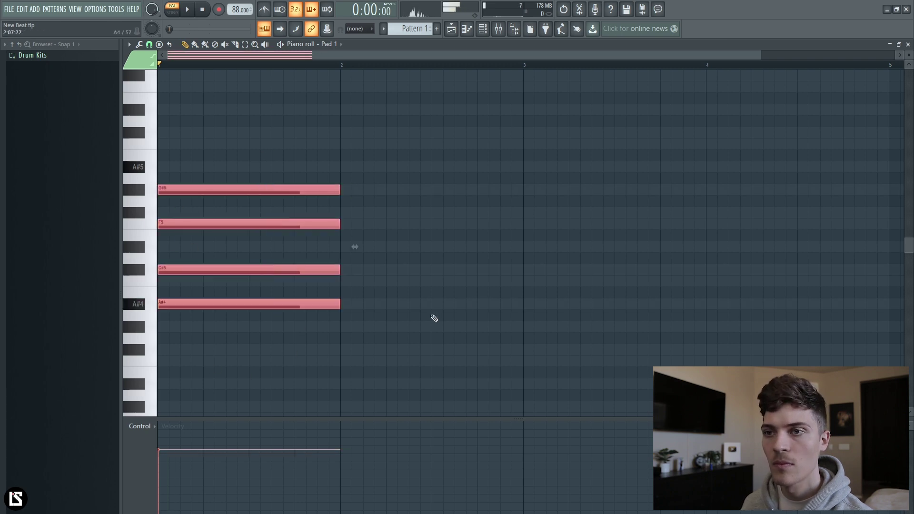
key("ctrl+d")
key("ctrl+a")
key("alt+r")
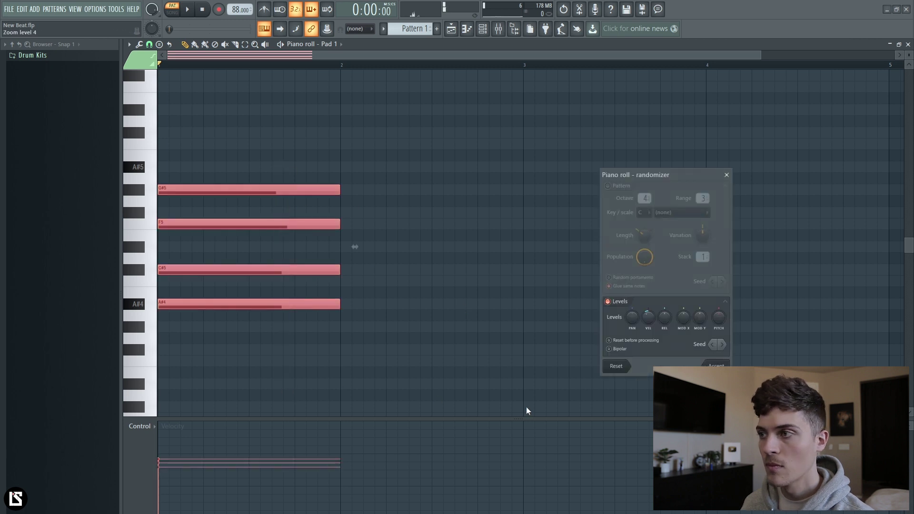
key("Return")
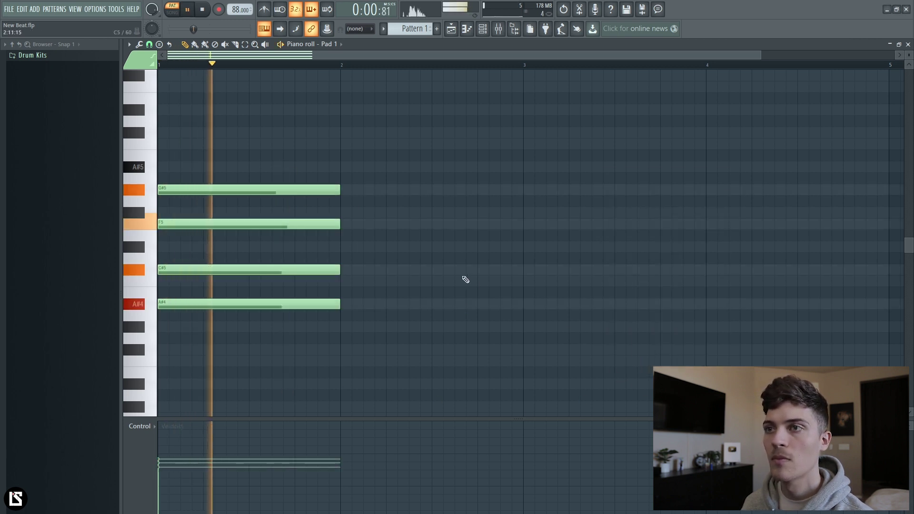
- Add a C#5, F5, G#5 and C6 chord in bar 2 and shorten both chords to 12 steps
key("space")
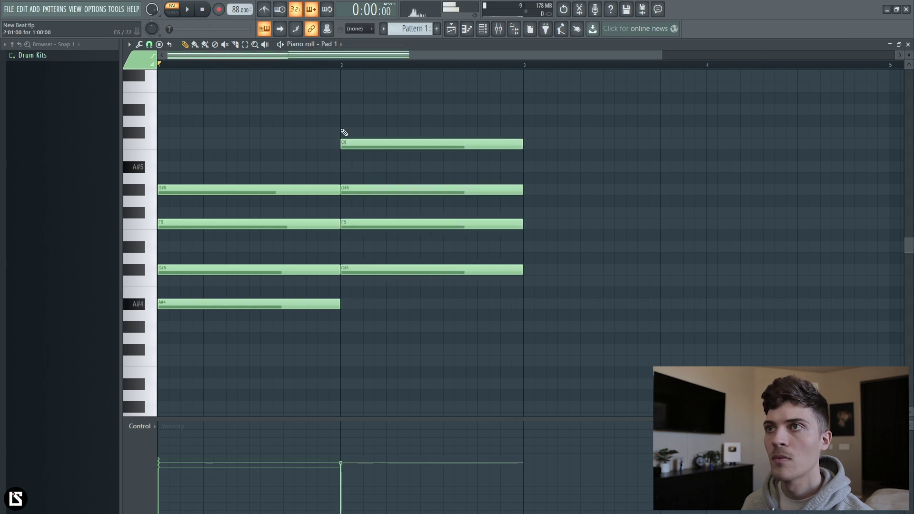
scroll(328, 70, "down", 3)
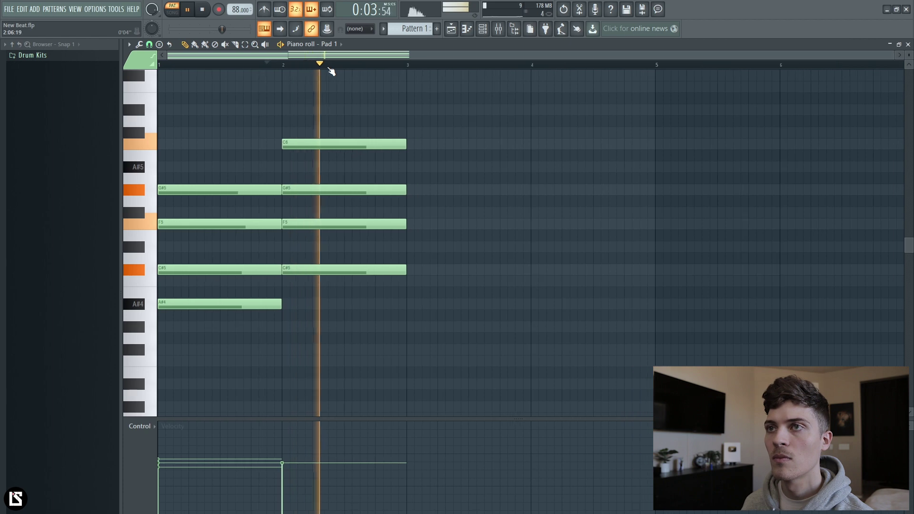
key("space")
key("ctrl+a")
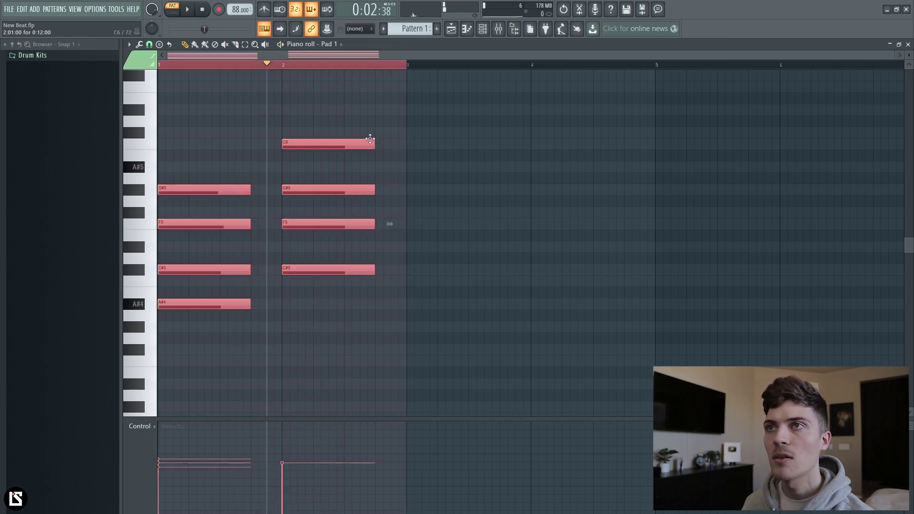
key("ctrl+d")
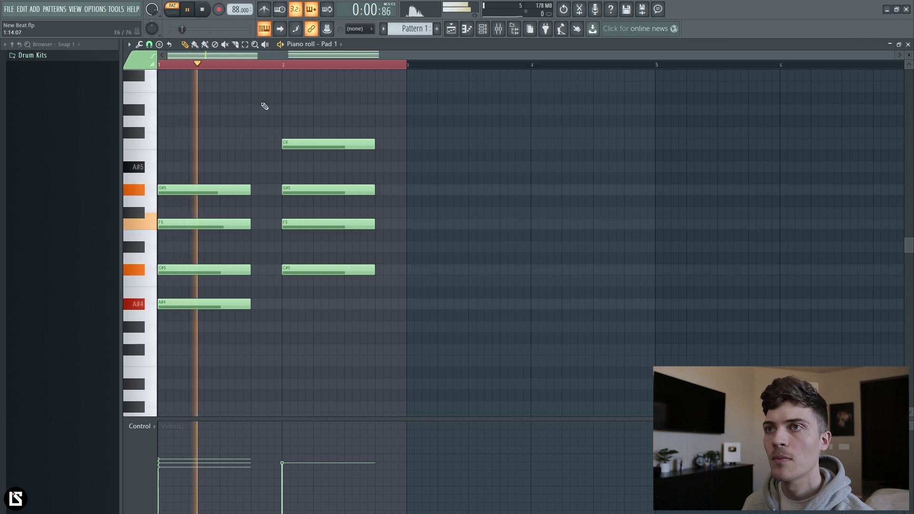
key("ctrl+a")
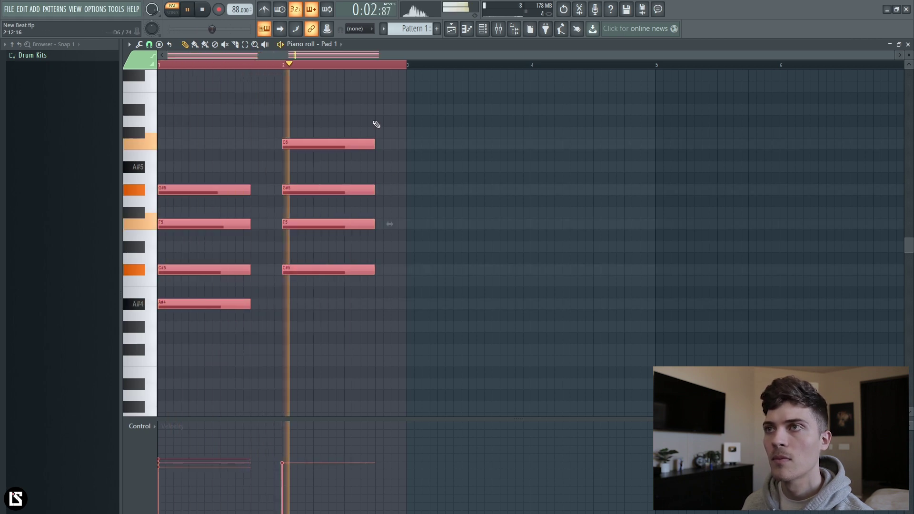
key("ctrl+d")
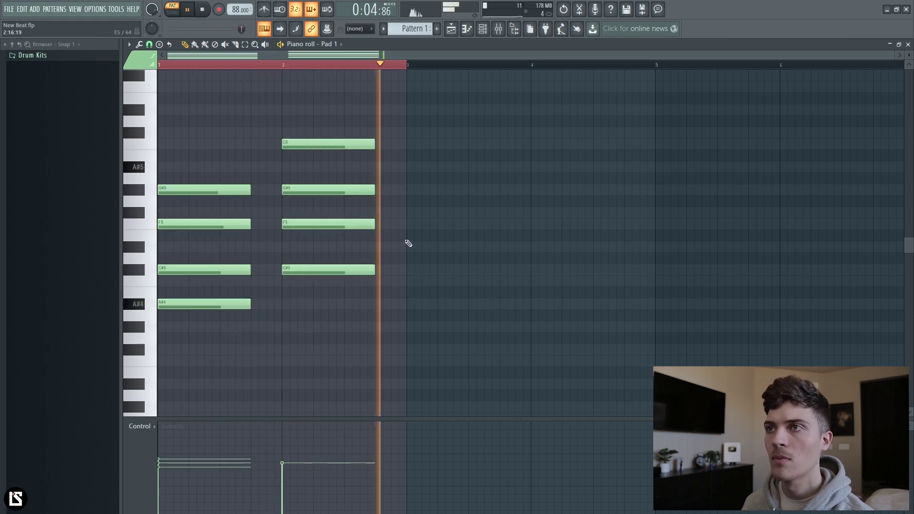
- Randomize the velocities of the notes in the bar 2 chord
left_click_drag(323, 105, 346, 265)
left_click_drag(338, 319, 351, 155)
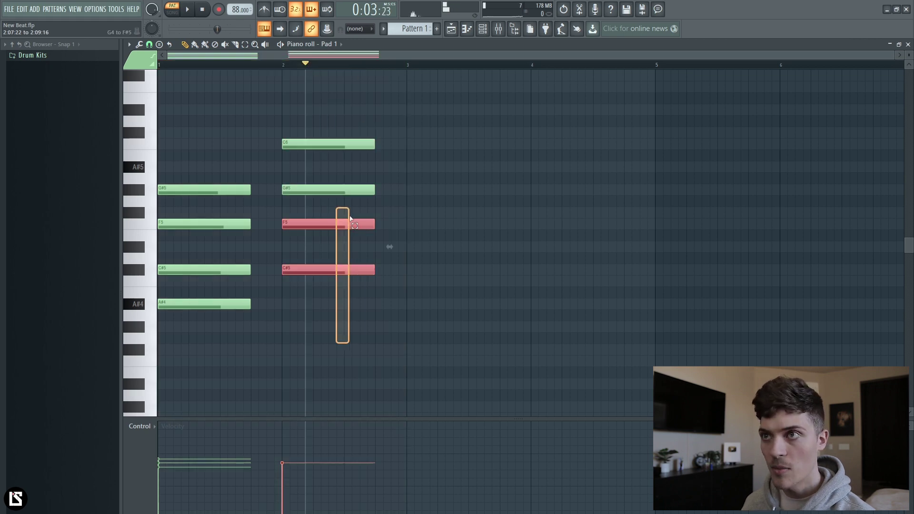
key("alt+r")
key("Escape")
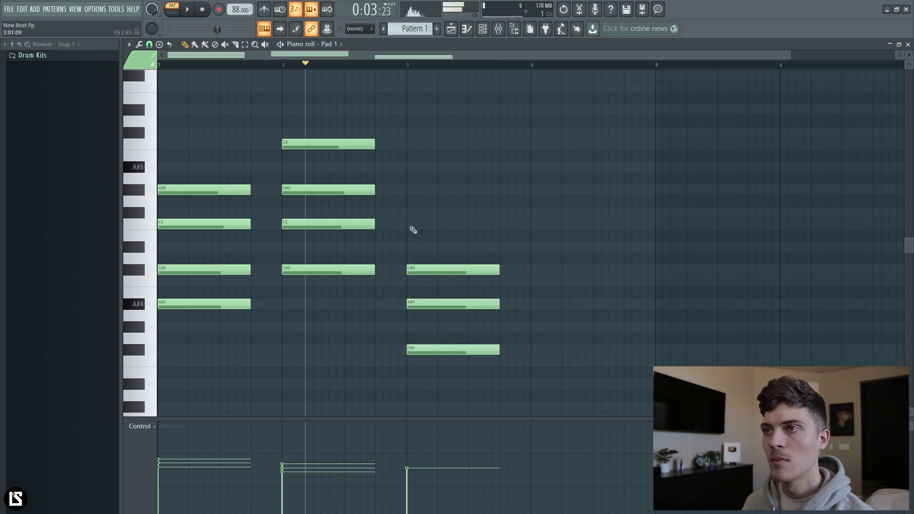
- Complete an F#4, A#4, C#5 and F5 chord in bar 3 and shorten all three chords to 10 steps
left_click(265, 44)
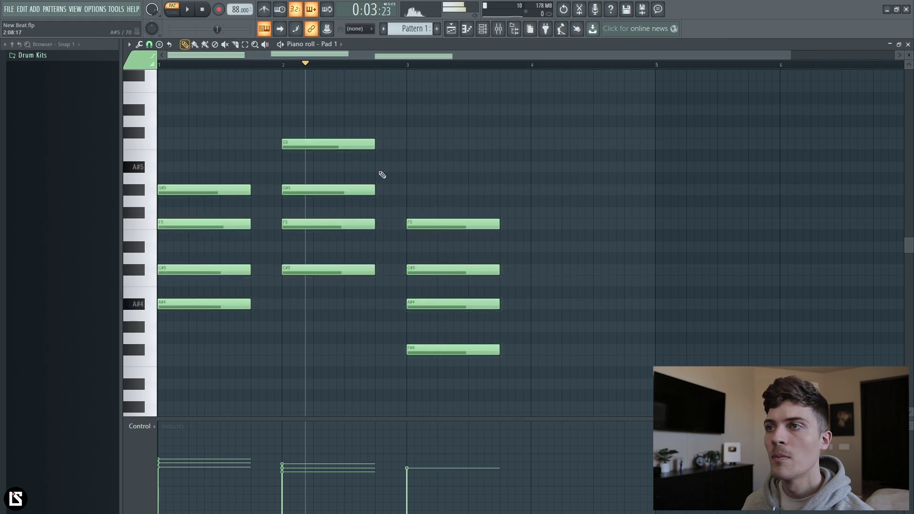
scroll(153, 162, "down", 2)
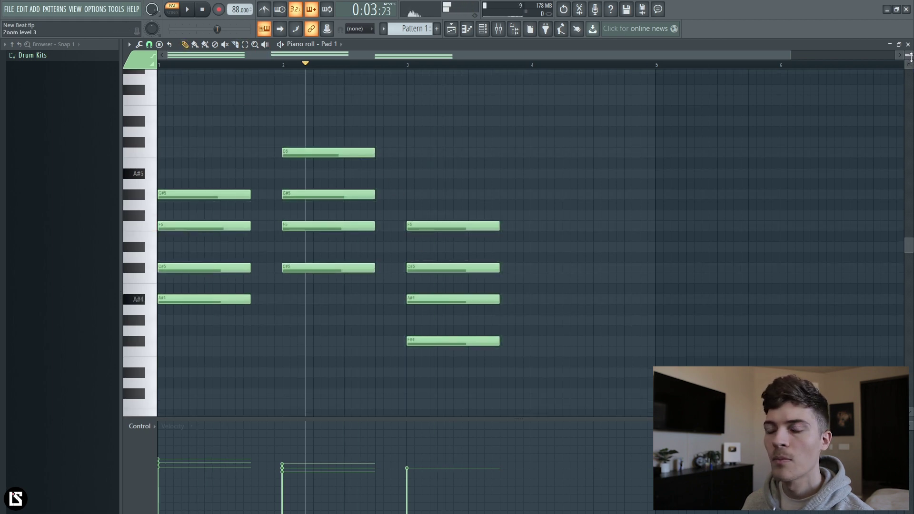
left_click_drag(223, 111, 493, 357)
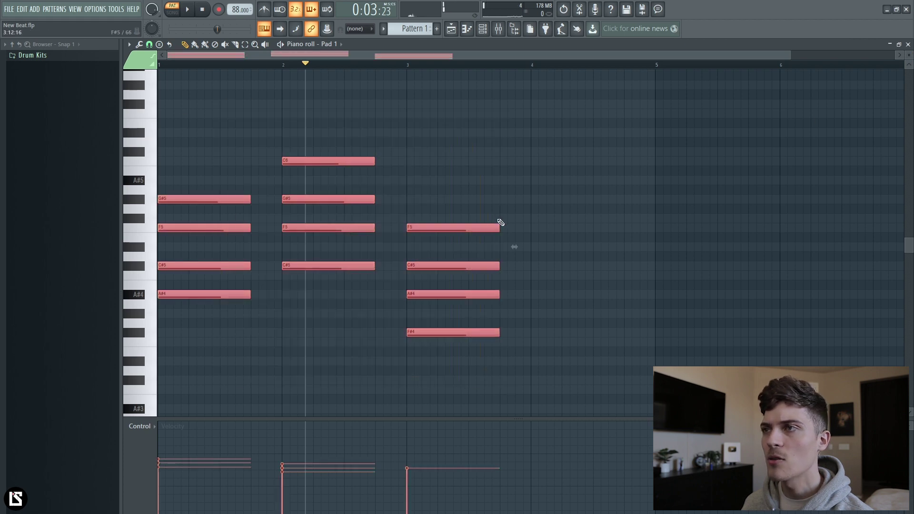
key("space")
key("space")
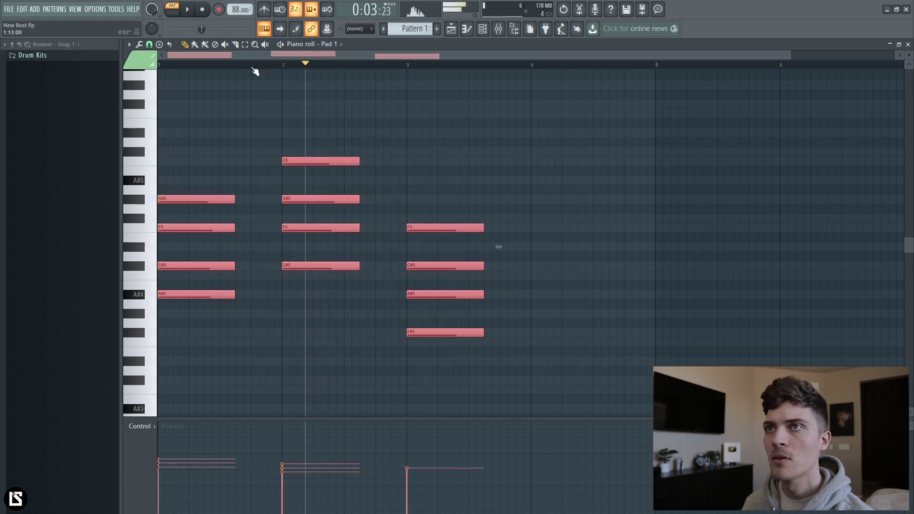
key("space")
- Revoice the chords by raising one note in each an octave: C#6 in bar 1, F6 in bar 2 and A#5 in bar 3
left_click(214, 168)
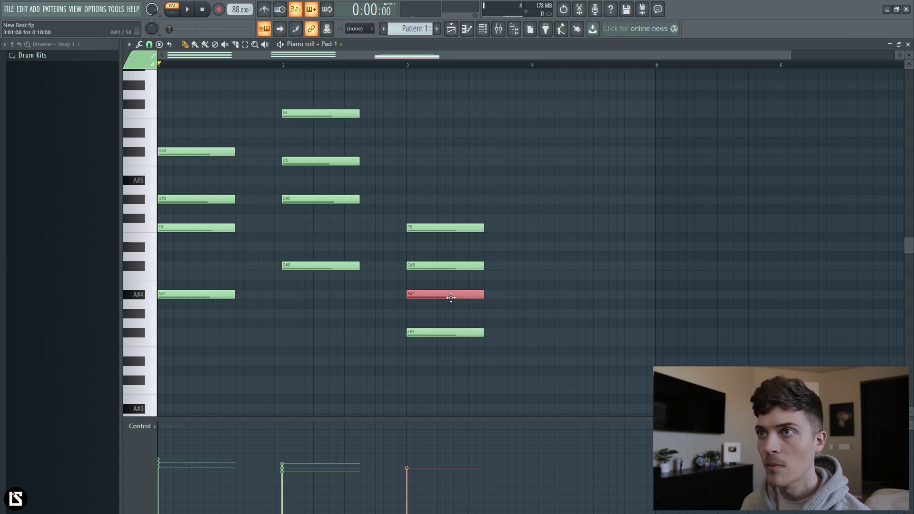
scroll(273, 66, "down", 1)
left_click(390, 119)
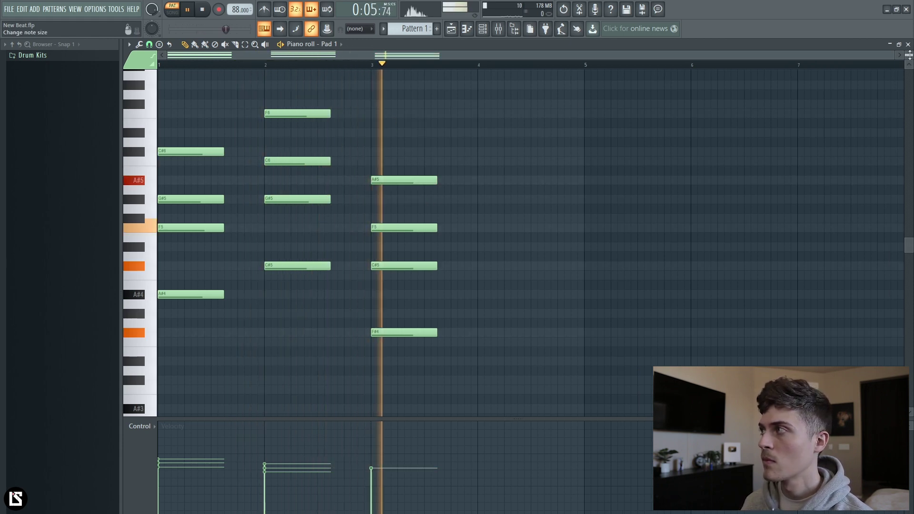
scroll(909, 55, "down", 1)
scroll(909, 55, "down", 1)
scroll(909, 54, "up", 1)
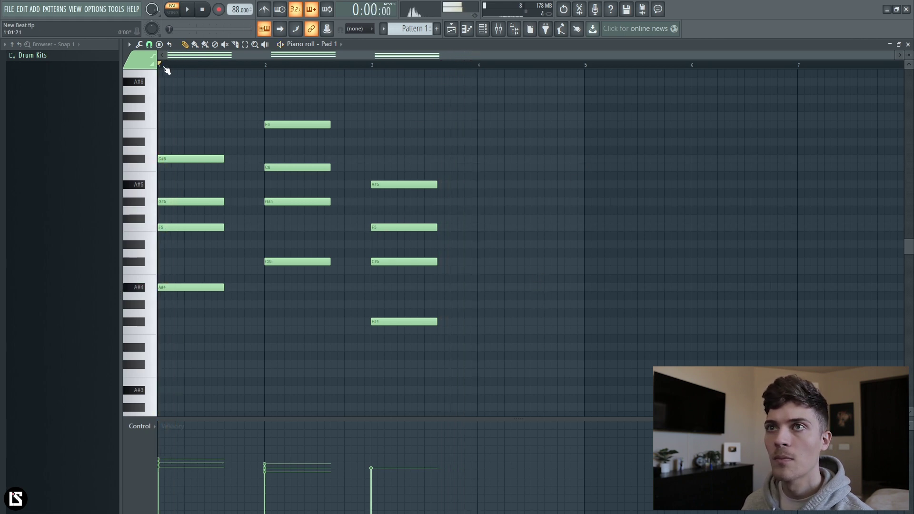
- Set a time selection over bars 1 to 4 and transpose the lowest note of each chord down one octave
left_click_drag(239, 75, 591, 98)
left_click(460, 184)
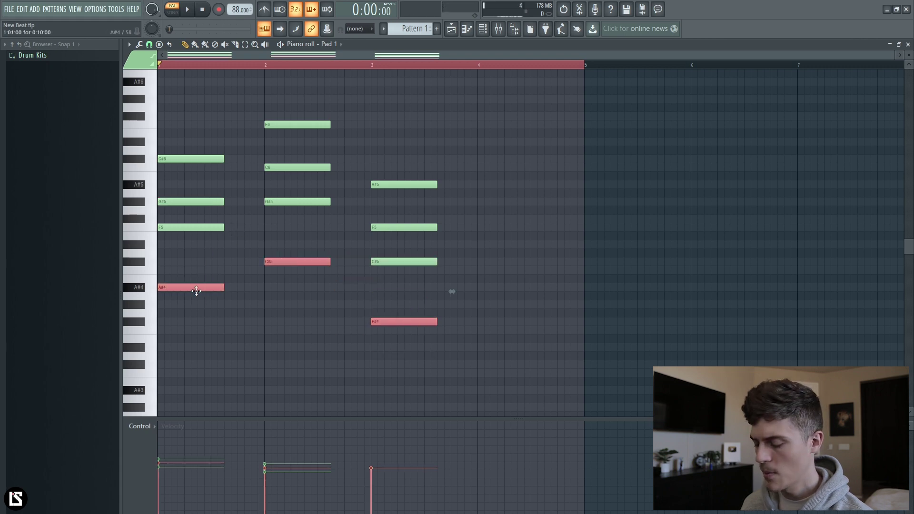
key("ctrl+Down")
key("space")
key("space")
- Move the second-lowest note of each chord down an octave, to F4, G#4 and C#4
scroll(909, 53, "down", 1)
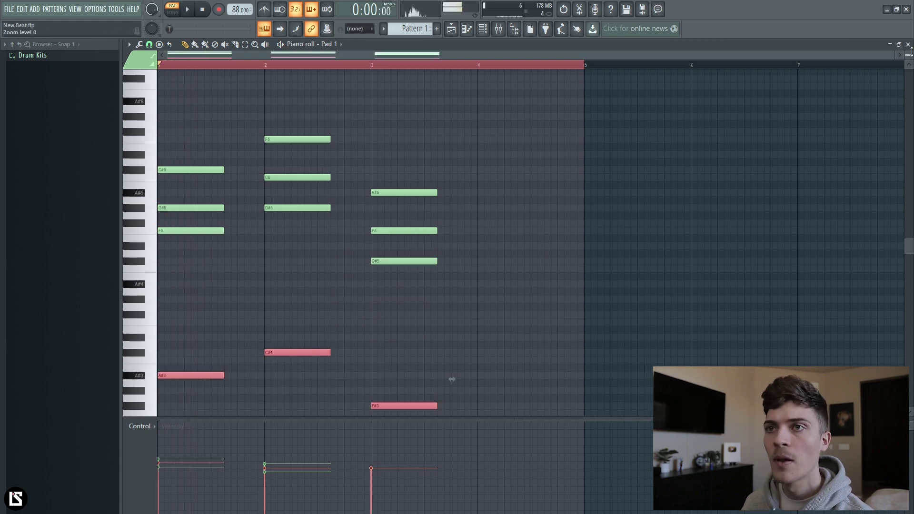
scroll(909, 53, "down", 1)
key("ctrl+z")
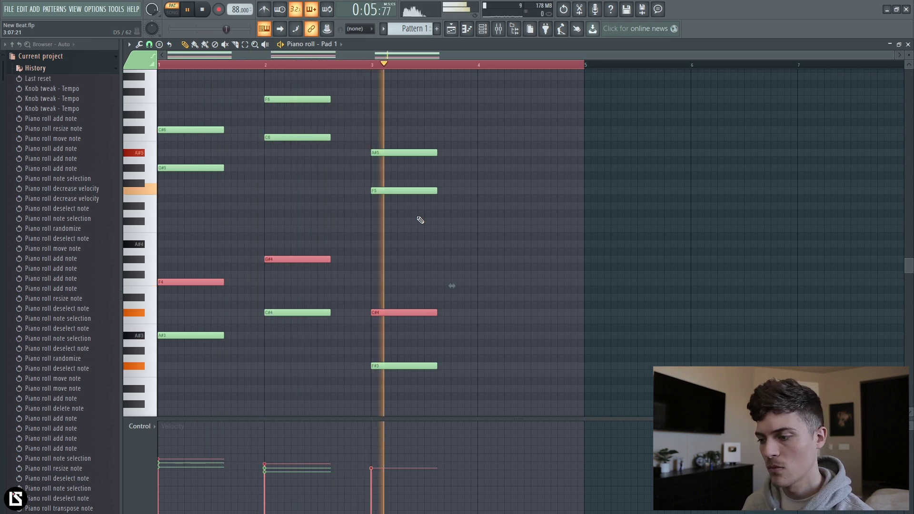
left_click(481, 247)
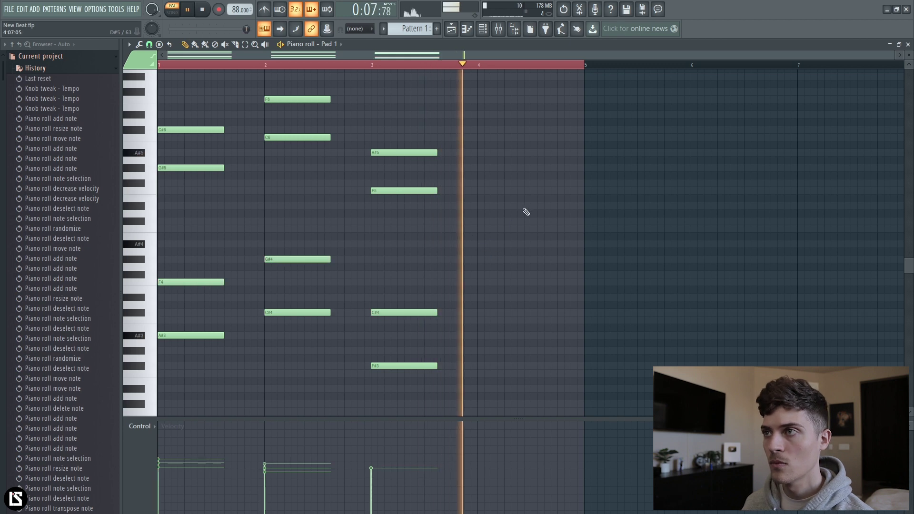
- Add an F5 passing note leading into bar 2 and shorten it to four steps
left_click(241, 191)
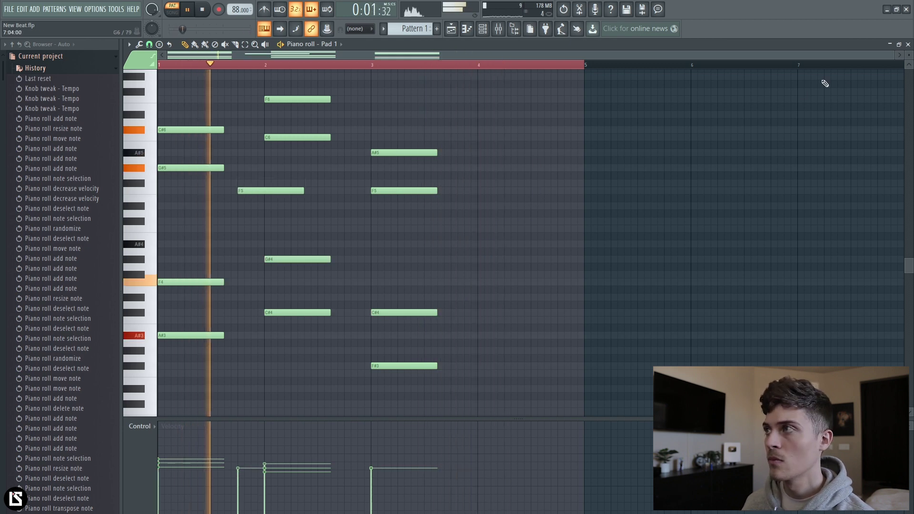
scroll(248, 232, "up", 1)
left_click_drag(303, 190, 264, 188)
- Place a four-step C5 note leading into bar 3 and two more short notes in the second half of bar 4
left_click(355, 220)
key("space")
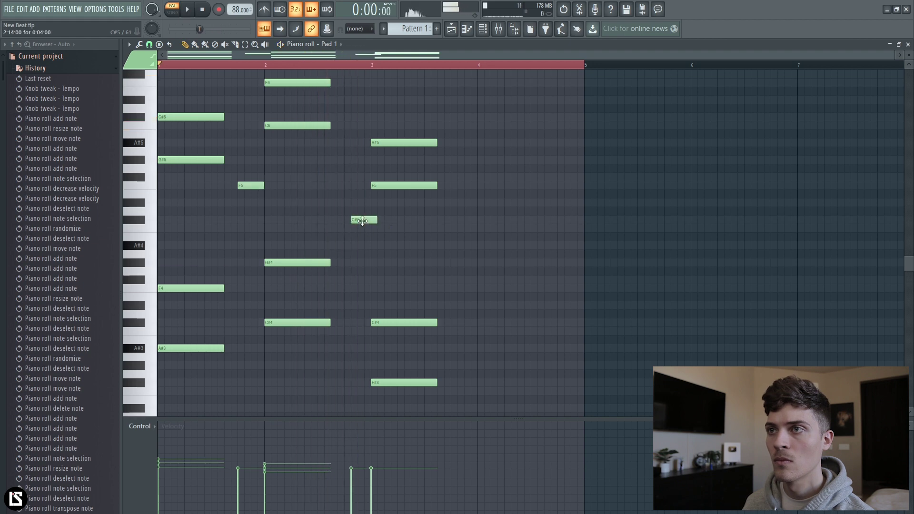
key("space")
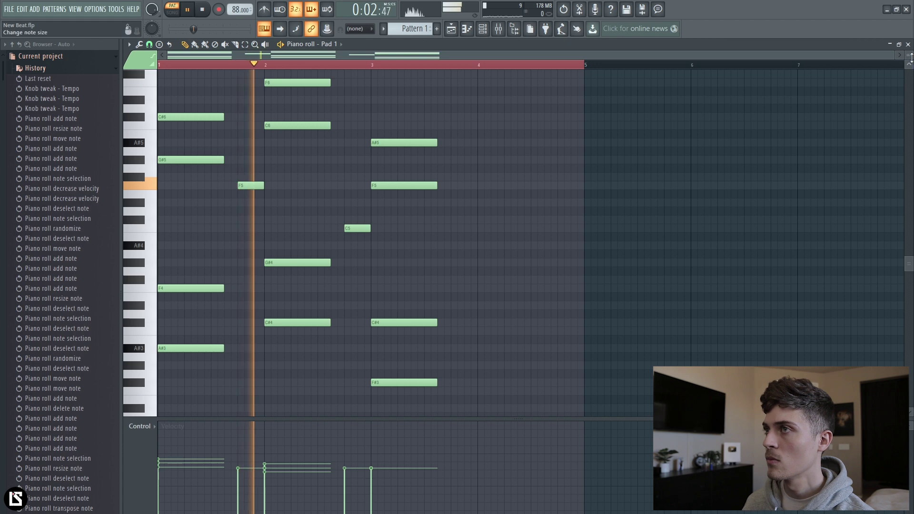
scroll(372, 228, "down", 1)
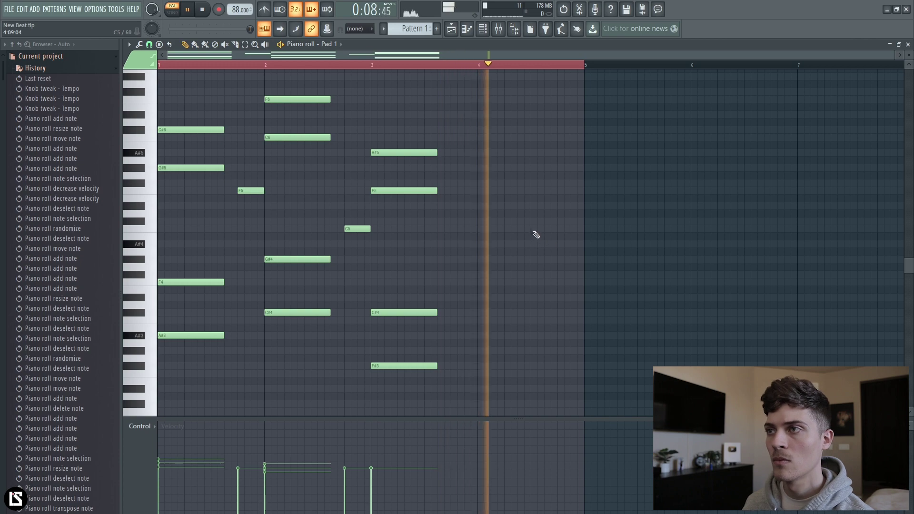
left_click(535, 221)
left_click(560, 229)
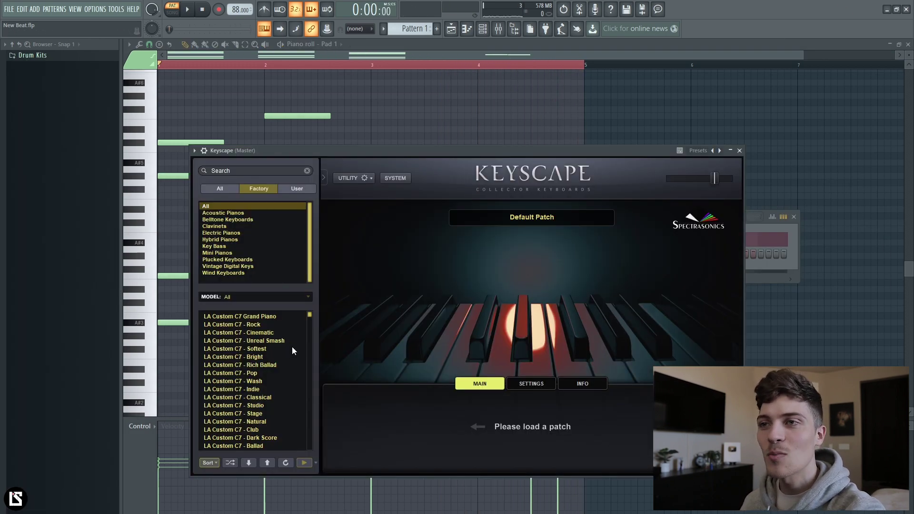
- Load the LA Custom C7 - Softest patch in Keyscape and open its EQ settings
left_click(257, 349)
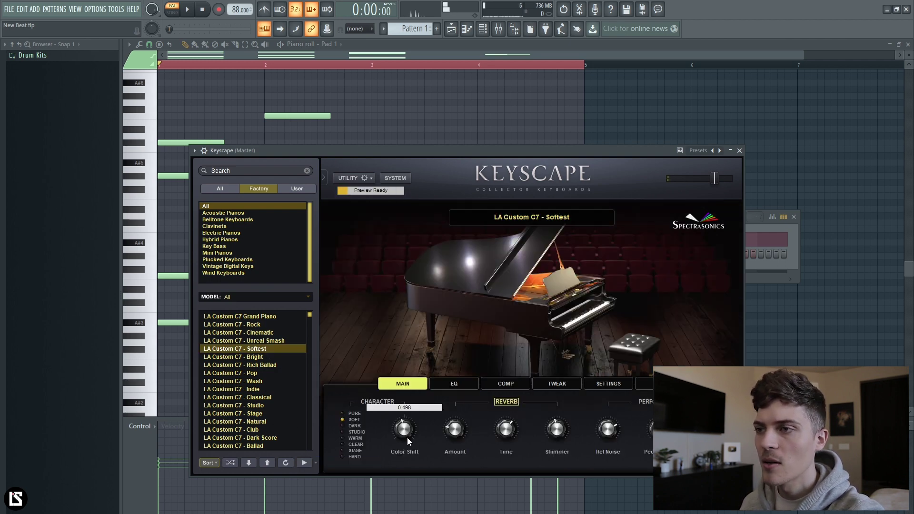
mouse_move(460, 427)
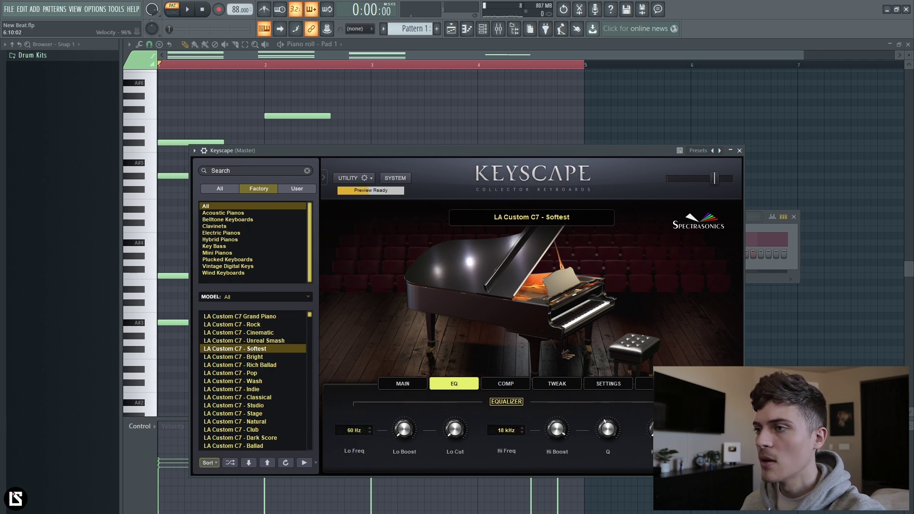
- Close Keyscape and copy the Pad 1 chord pattern into the Keyscape channel, then start playback
left_click(556, 384)
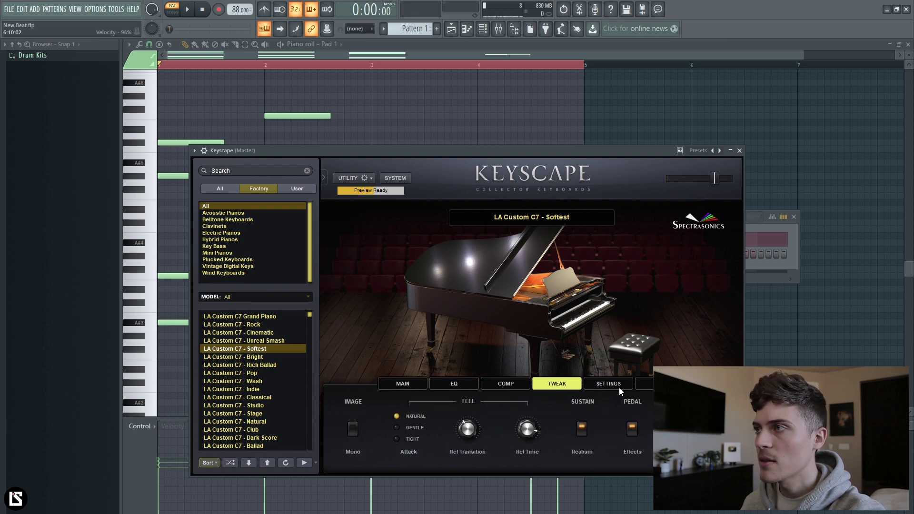
left_click(739, 151)
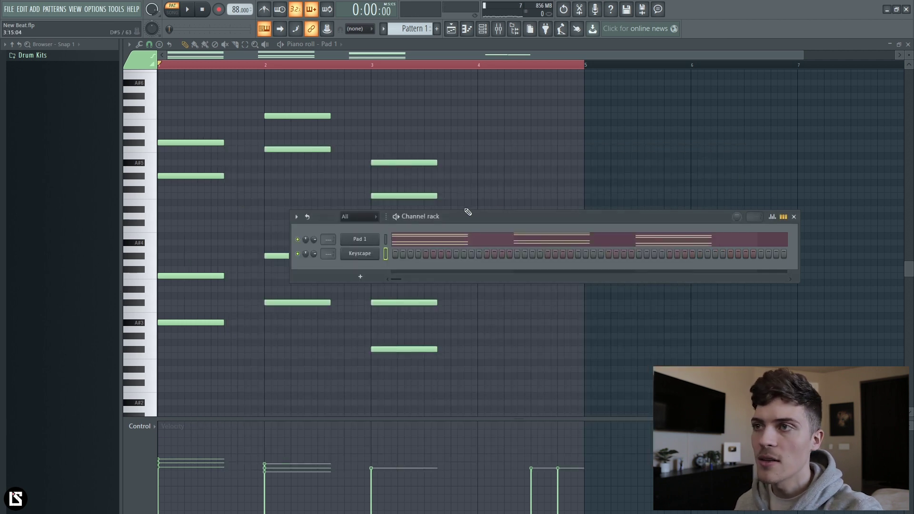
left_click(386, 253)
key("space")
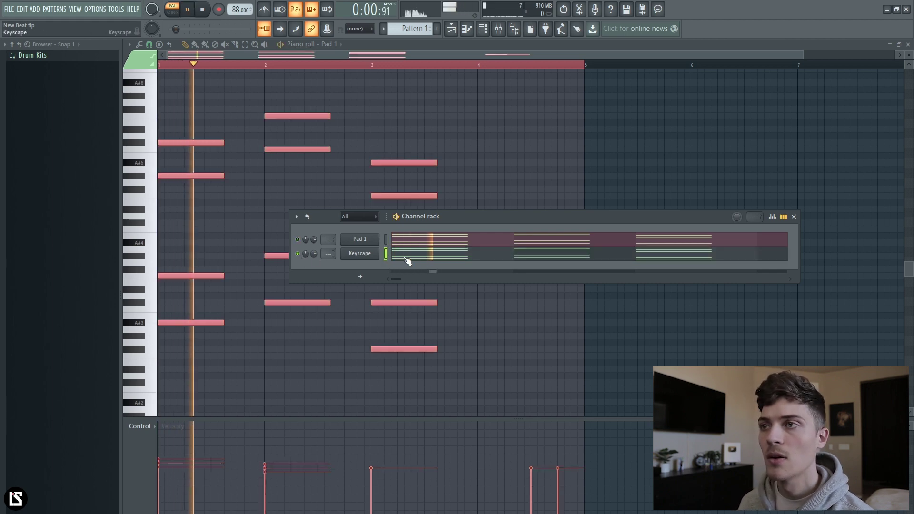
- Open the Keyscape channel's notes in the piano roll and lower their velocities slightly
key("F6")
key("ctrl+d")
left_click_drag(418, 133, 449, 387)
key("alt+r")
left_click(717, 366)
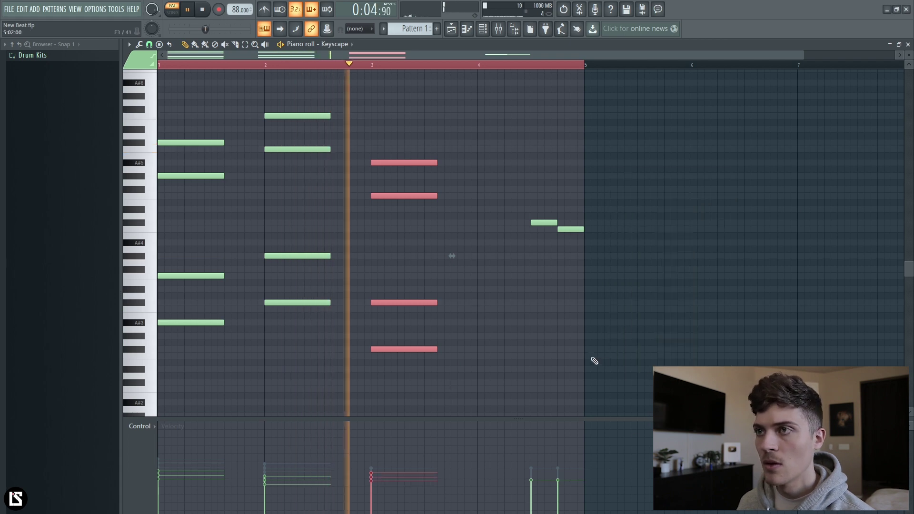
- Apply the articulator to all the notes so each chord sustains until the next note begins
key("ctrl+a")
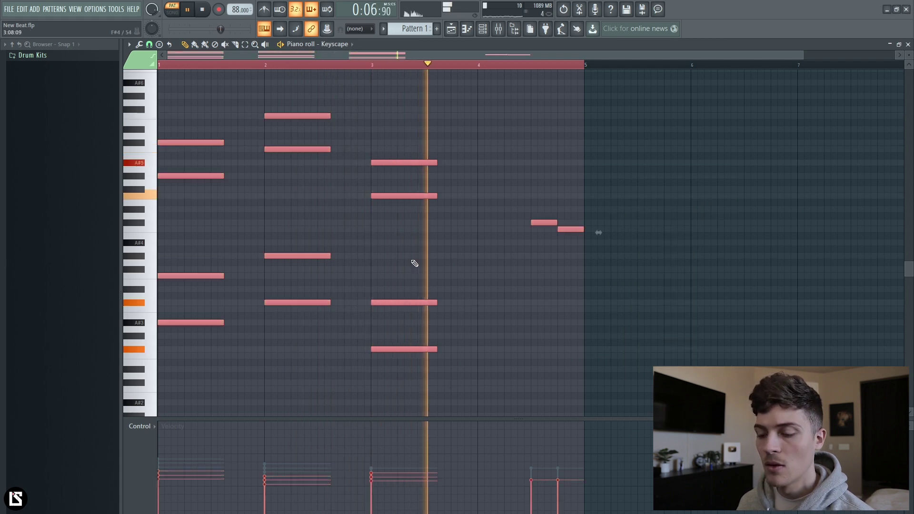
key("alt+l")
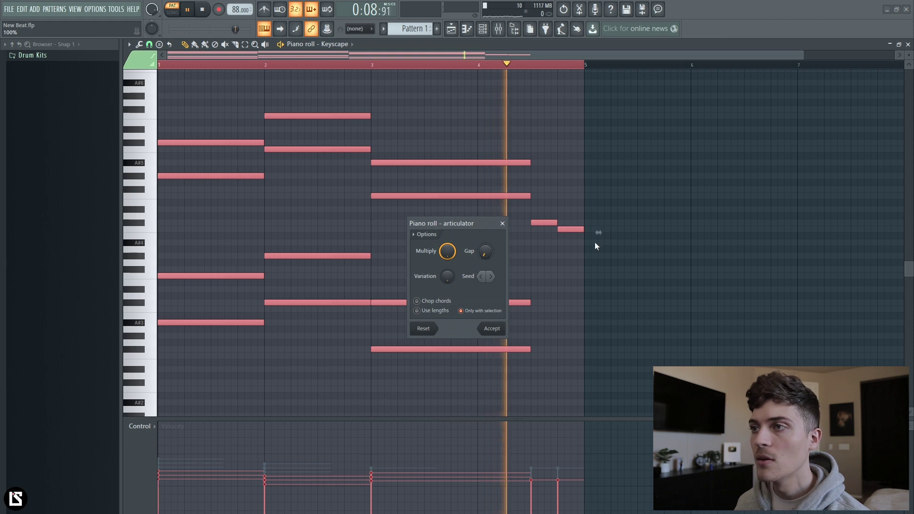
key("Return")
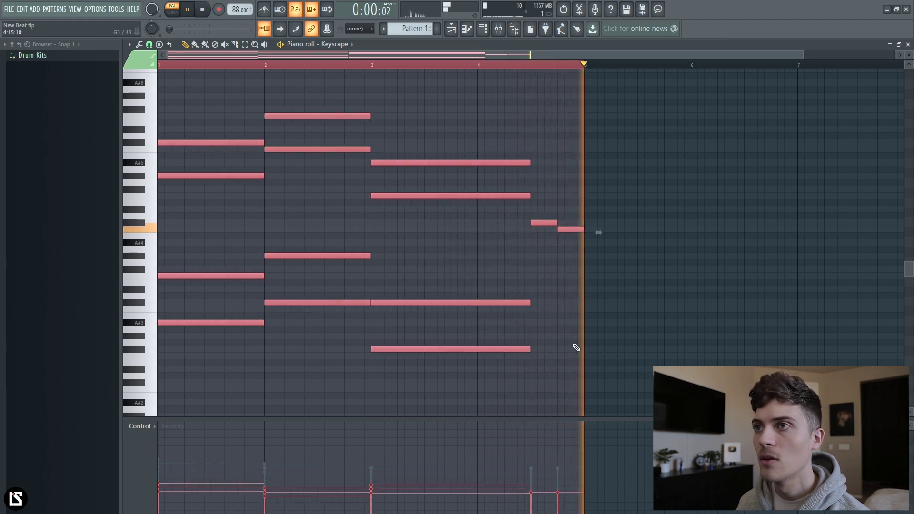
- Vary the velocities of the Keyscape notes so they differ from one another, and bring up the channel rack
left_click(573, 341)
left_click_drag(159, 72, 581, 245)
left_click(493, 238)
left_click(424, 263)
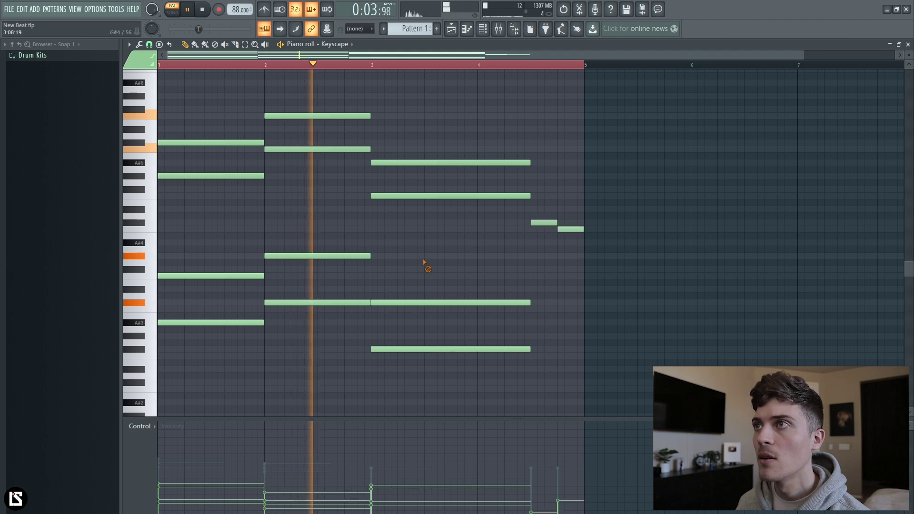
key("F6")
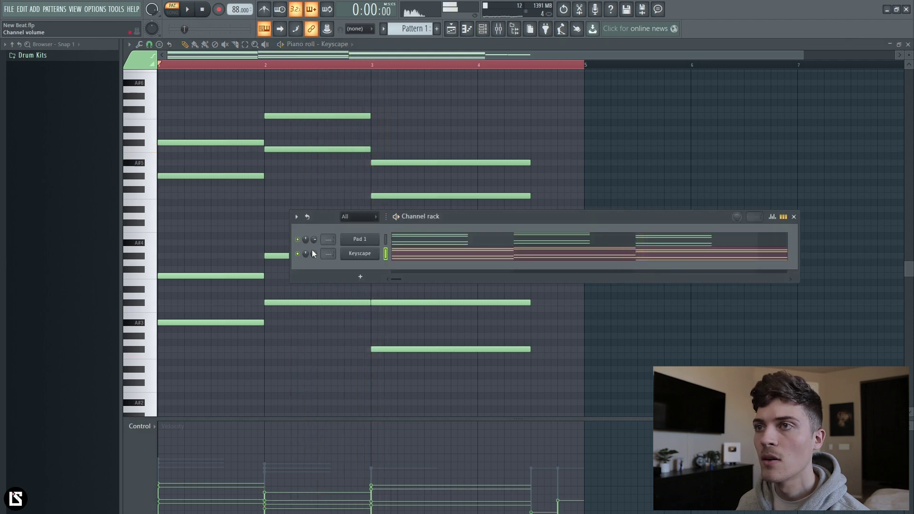
- Play the progression and add a four-step F5 passing note leading into bar 2
key("space")
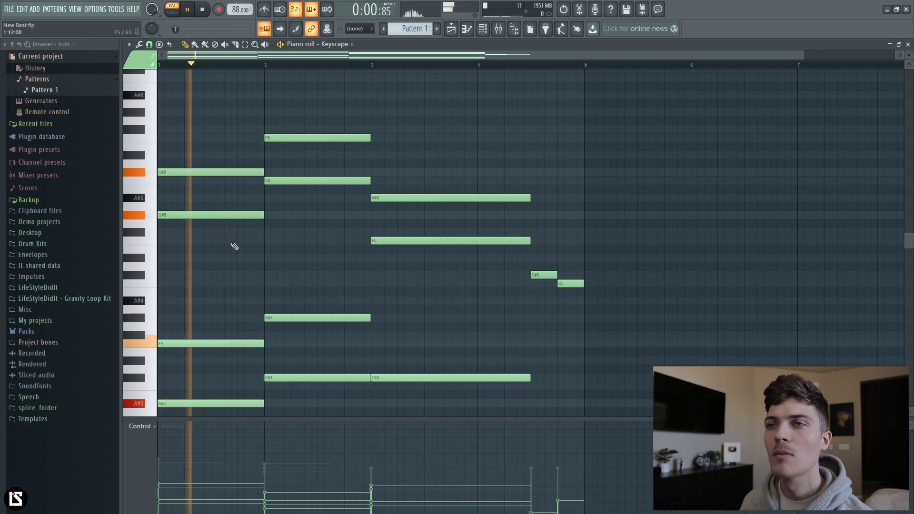
left_click(238, 243)
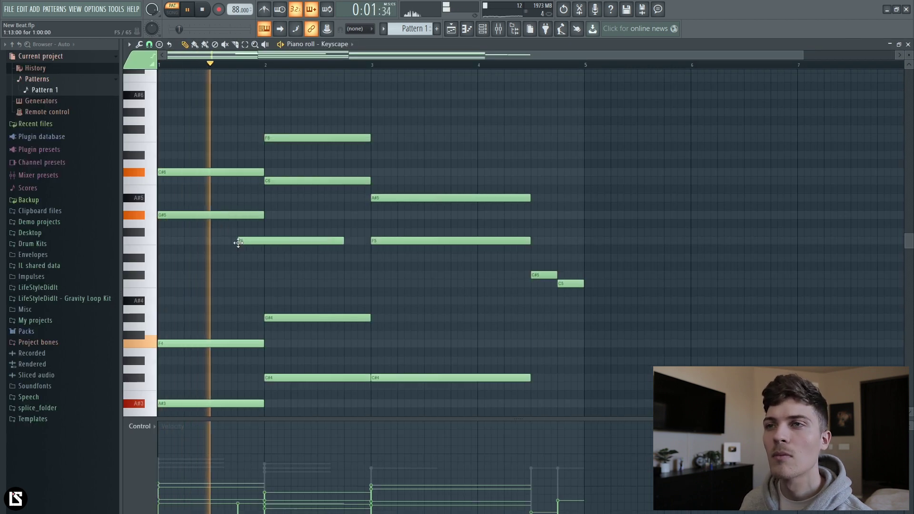
left_click_drag(342, 241, 265, 248)
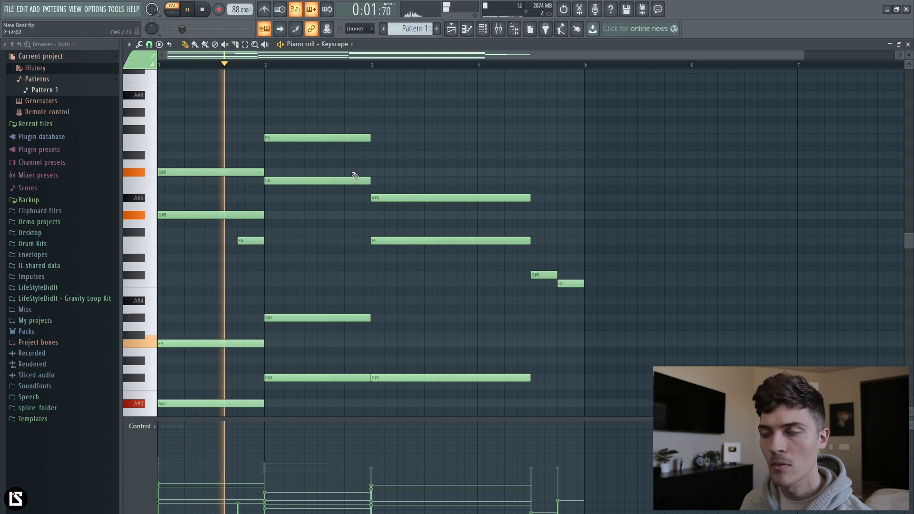
- Split bar 2's C6 note four steps before bar 3 and add a four-step G#5 passing note beneath the split part
key("c")
left_click_drag(344, 169, 345, 204)
key("p")
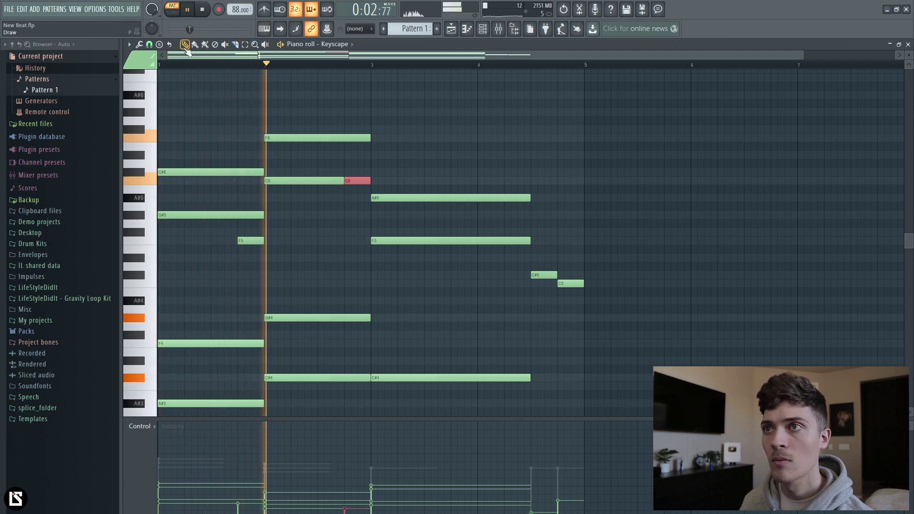
left_click(346, 233)
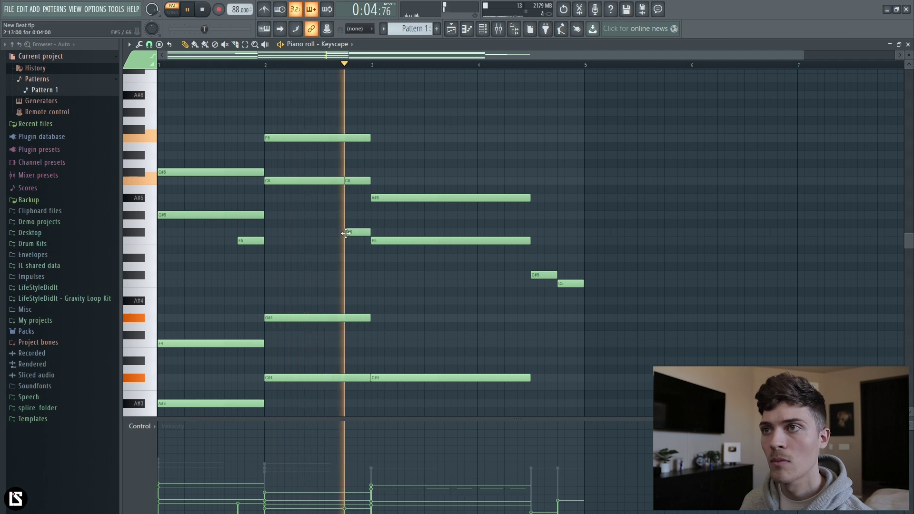
left_click_drag(352, 234, 353, 215)
left_click(317, 65)
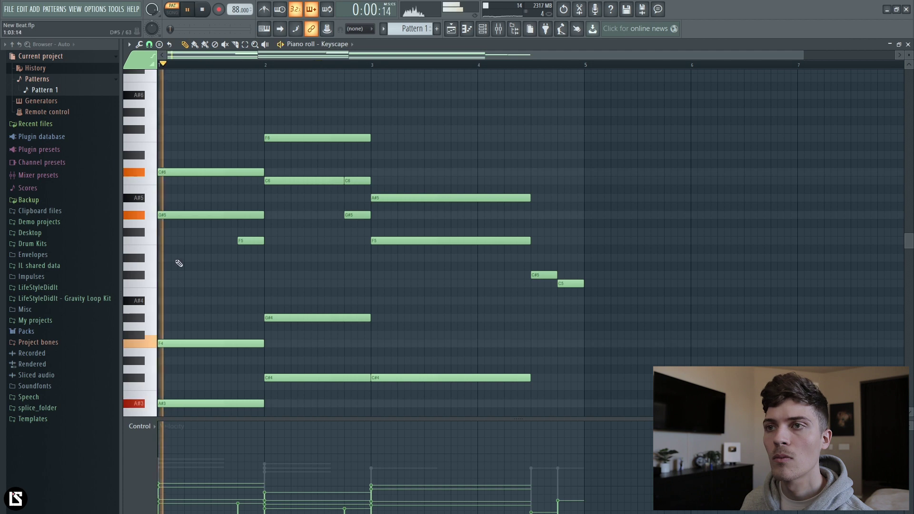
- Change the F5 passing note leading into bar 2 to C#5
scroll(173, 241, "down", 2)
left_click(222, 249)
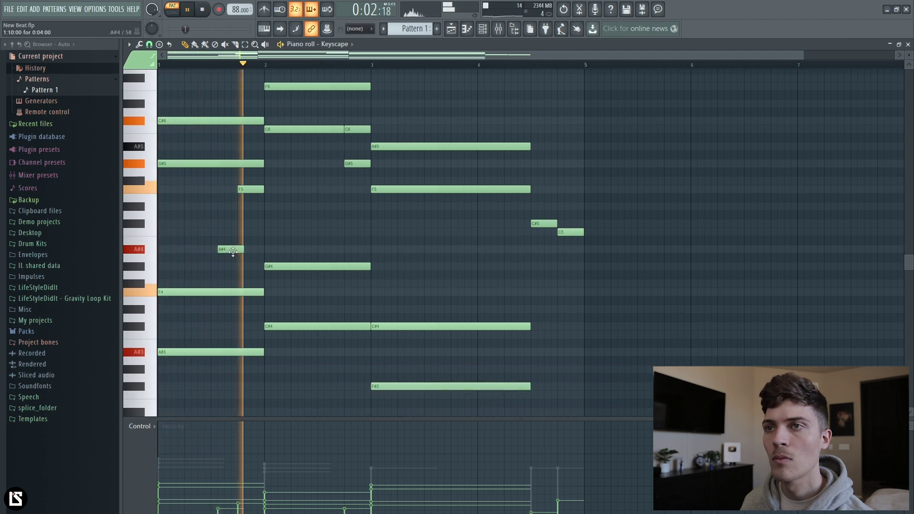
left_click(226, 232)
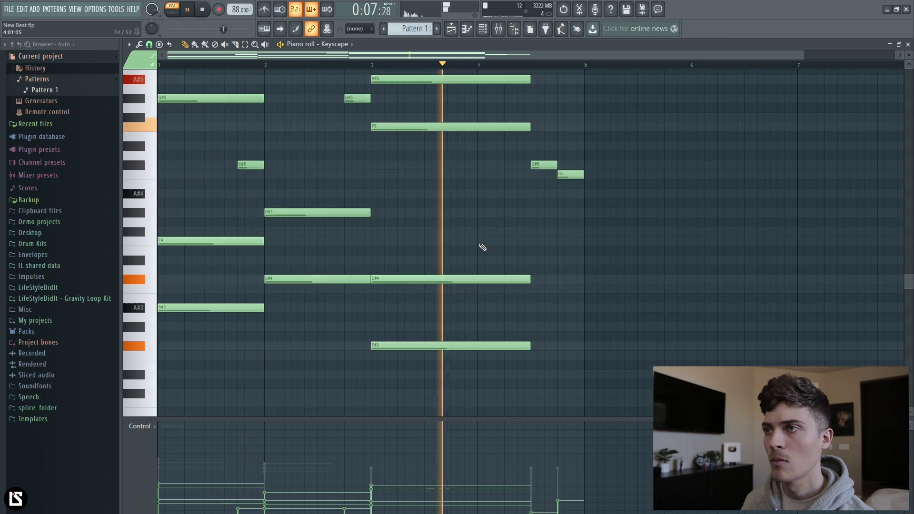
- Add an F4 note at the start of bar 4, lengthen it to eight steps and listen to the loop
left_click(482, 241)
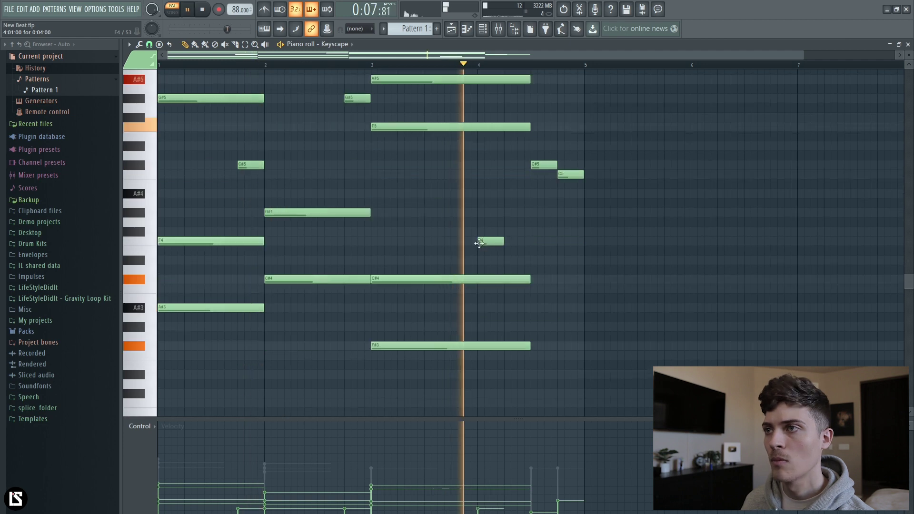
left_click_drag(501, 241, 531, 241)
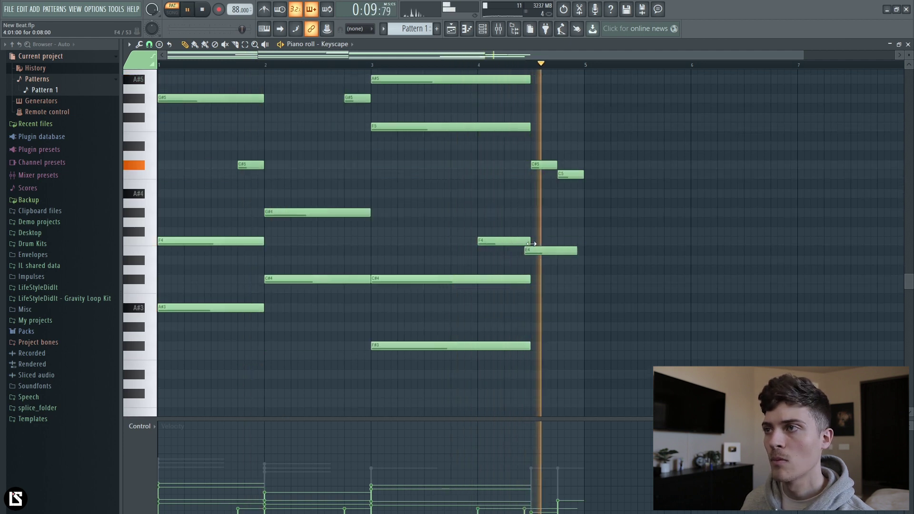
scroll(379, 58, "down", 3)
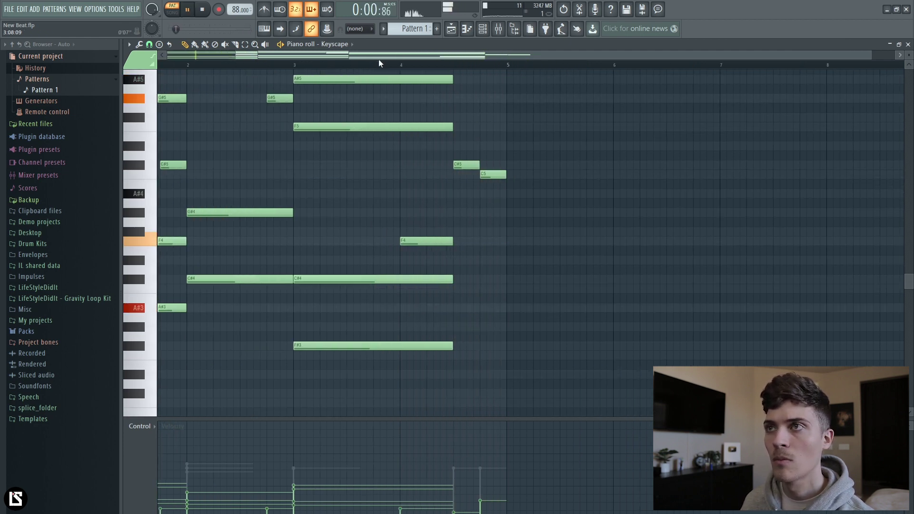
scroll(362, 177, "up", 3)
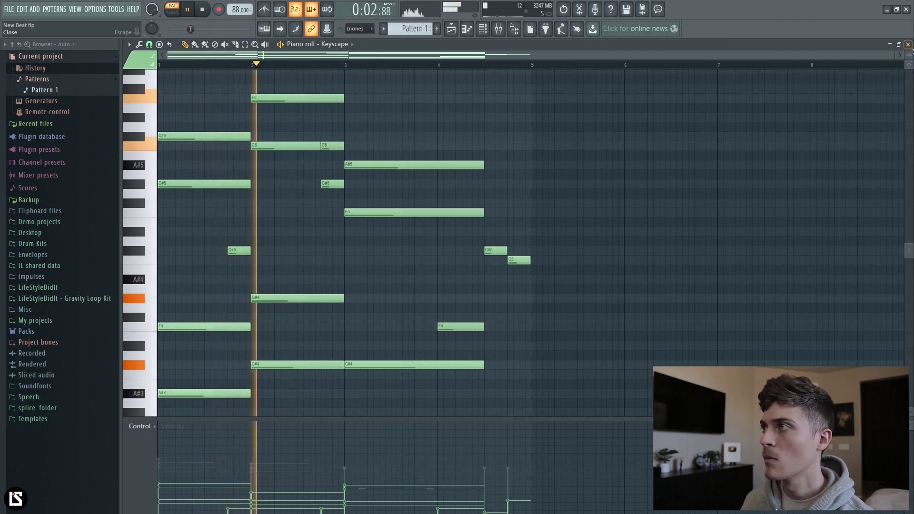
scroll(418, 83, "down", 1)
scroll(388, 106, "up", 1)
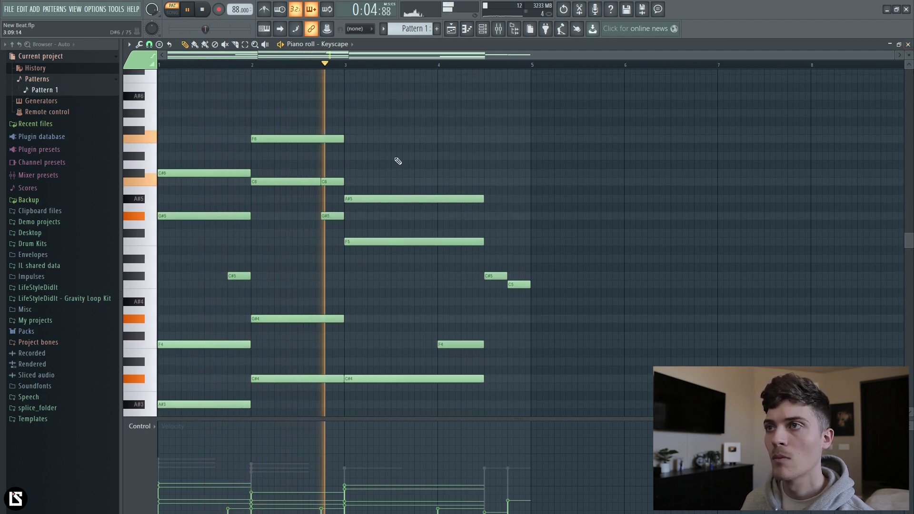
- Add a one-bar A#4 note across bar 3, ending where the F4 note starts, and resume playback
scroll(386, 191, "down", 1)
key("space")
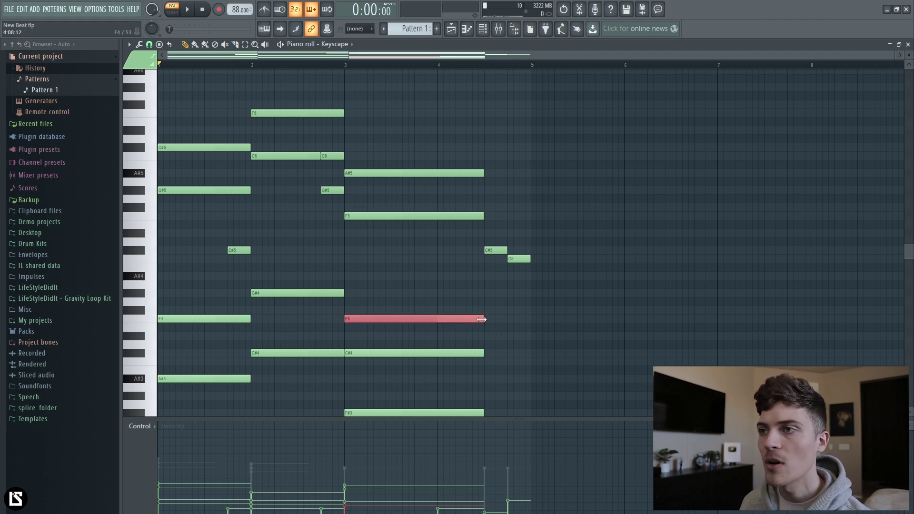
key("space")
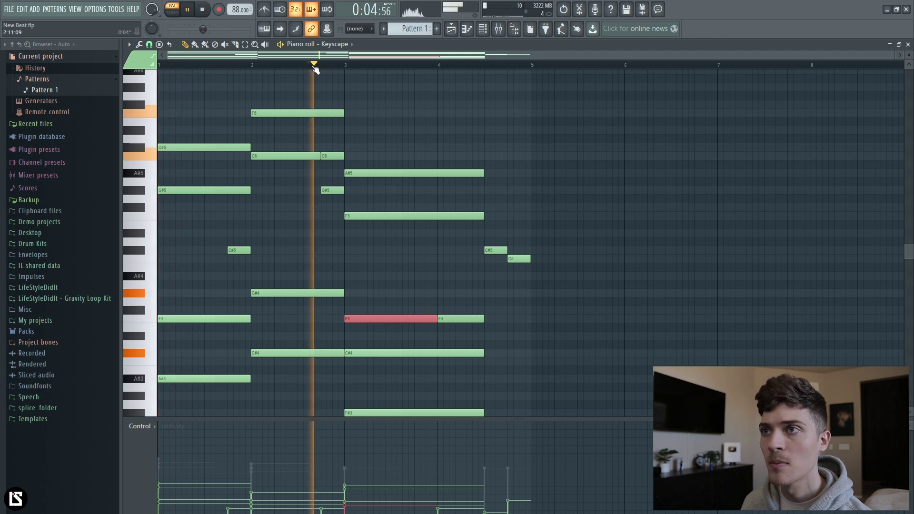
key("space")
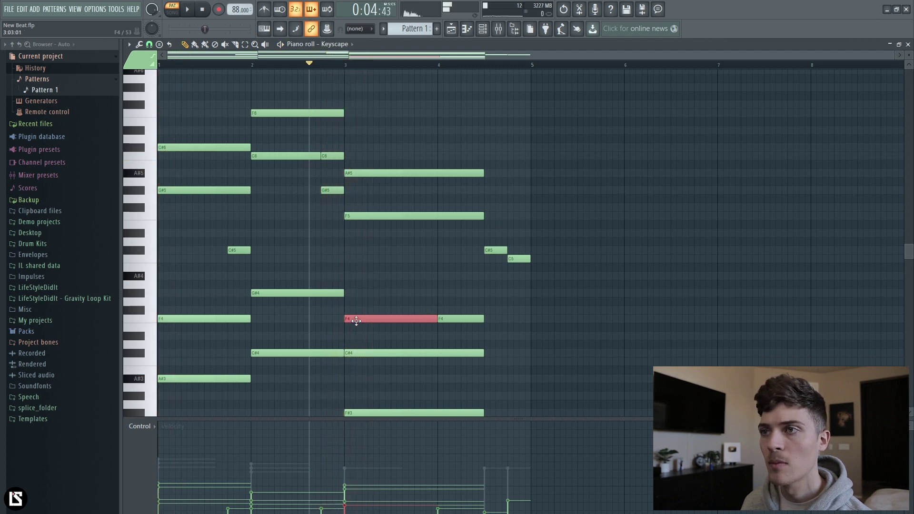
key("space")
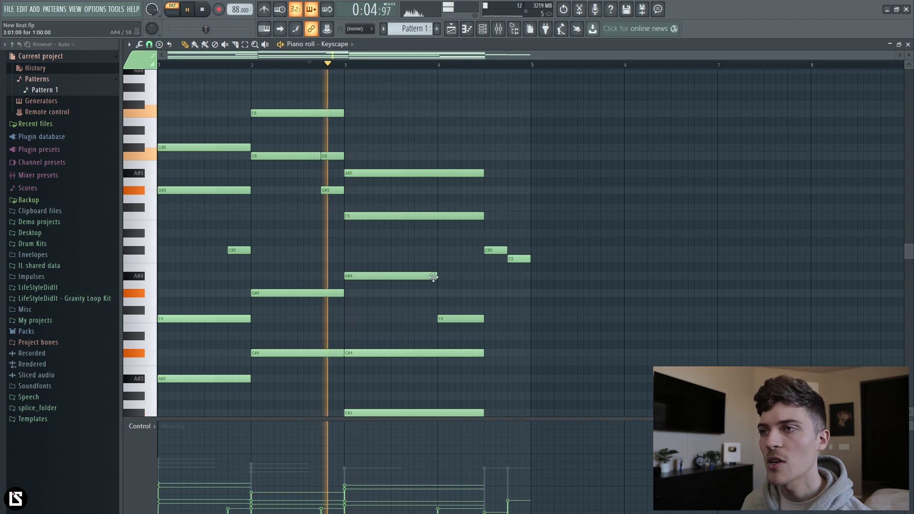
- Extend the lowest F#3 note of the third chord to the end of bar 4
scroll(466, 283, "down", 3)
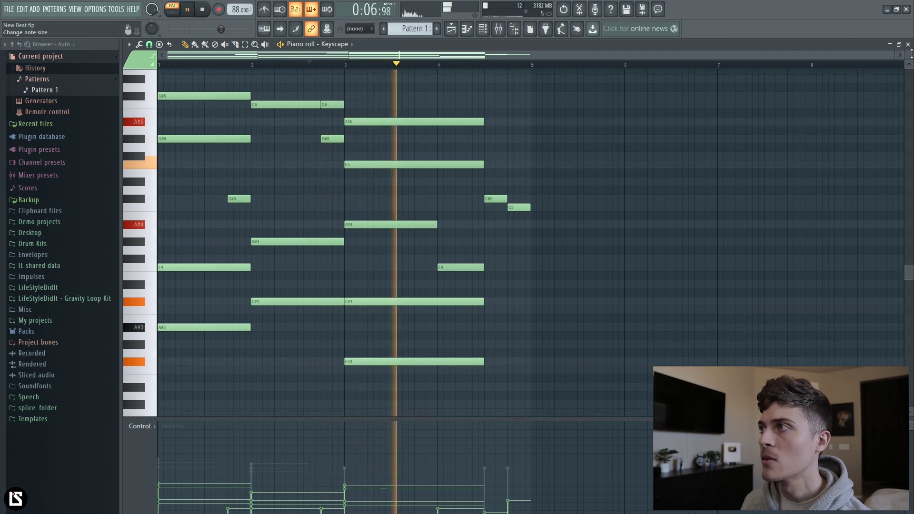
scroll(910, 53, "down", 2)
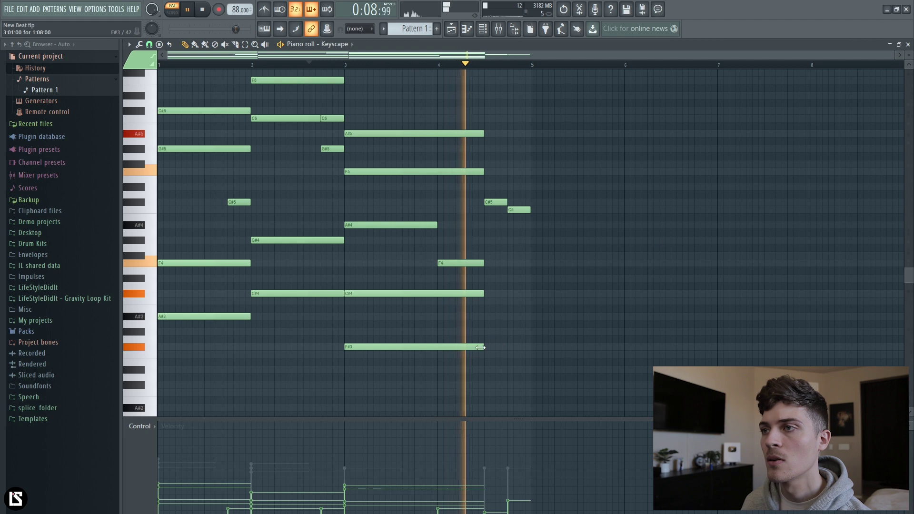
left_click_drag(483, 344, 530, 347)
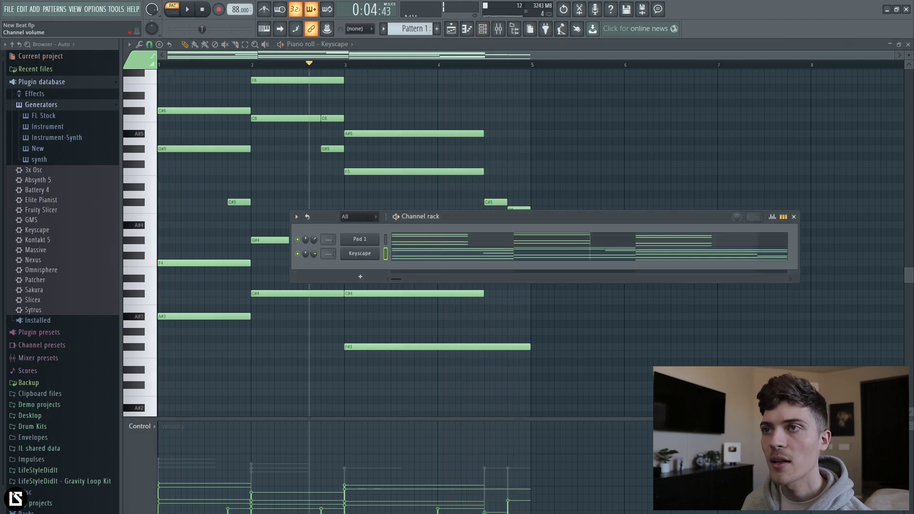
- Play the progression and switch the browser to the Snap 1 view showing the Drum Kits folder
key("space")
left_click(49, 44)
left_click(68, 61)
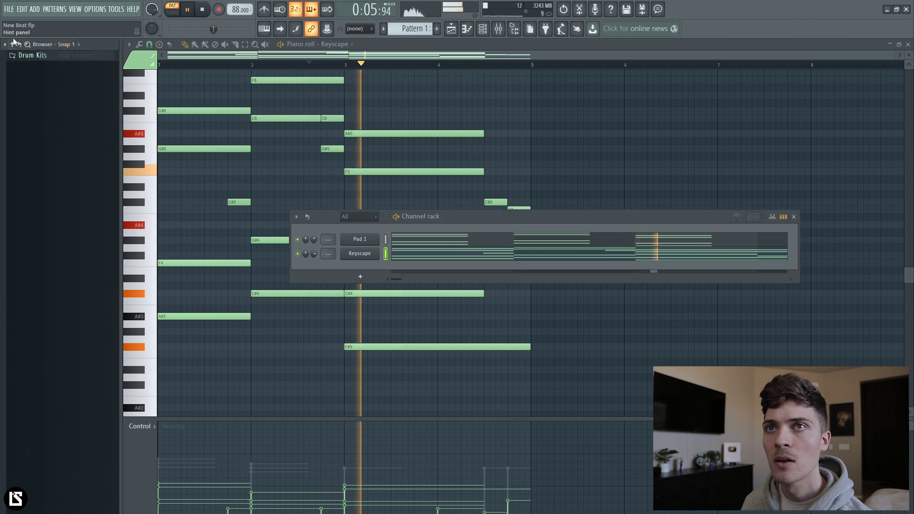
left_click_drag(495, 220, 489, 213)
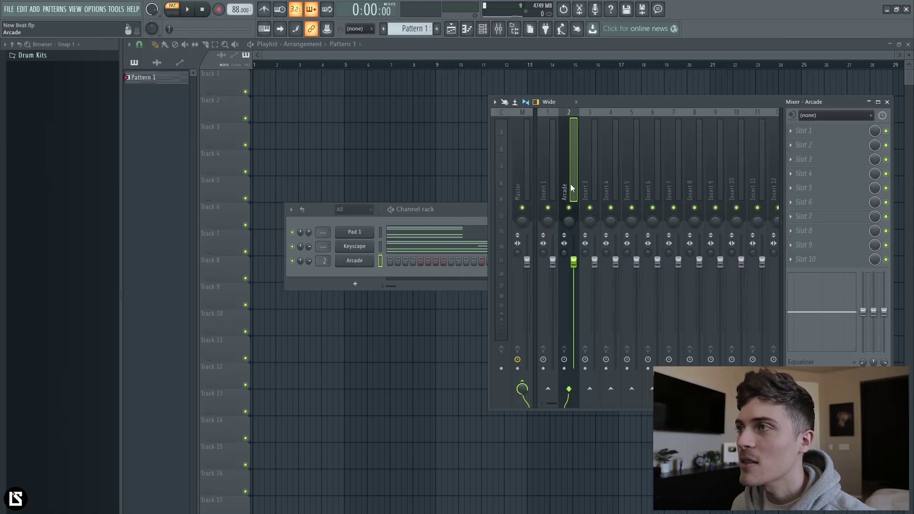
- Load the saved Arcade track state onto the Arcade mixer track and open the Arcade plugin
right_click(581, 111)
mouse_move(604, 159)
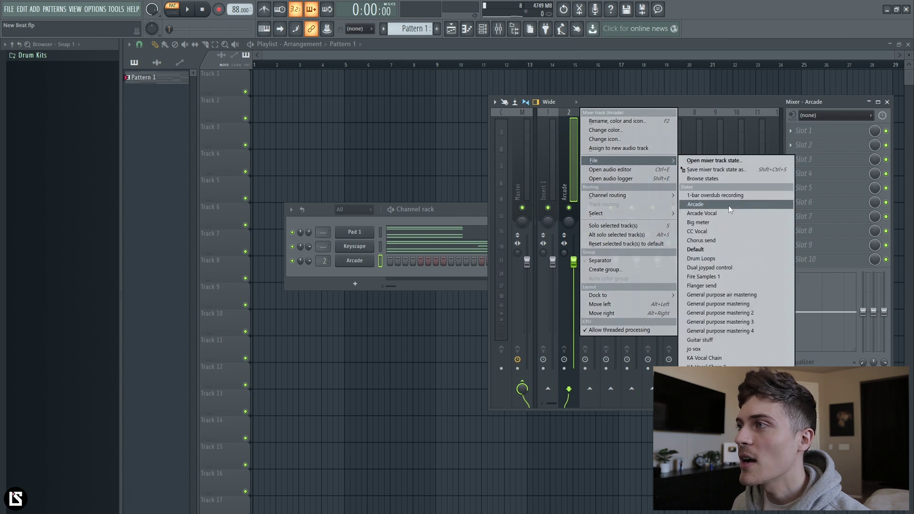
left_click(707, 205)
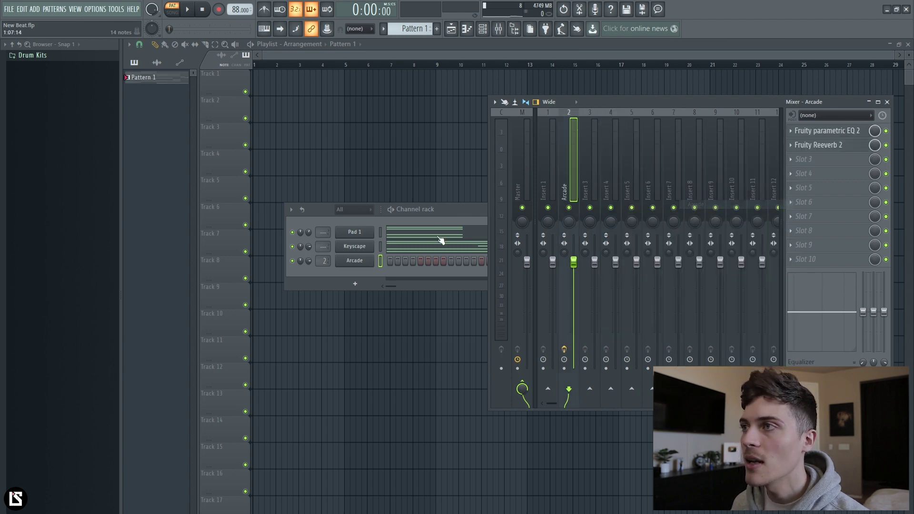
left_click(888, 102)
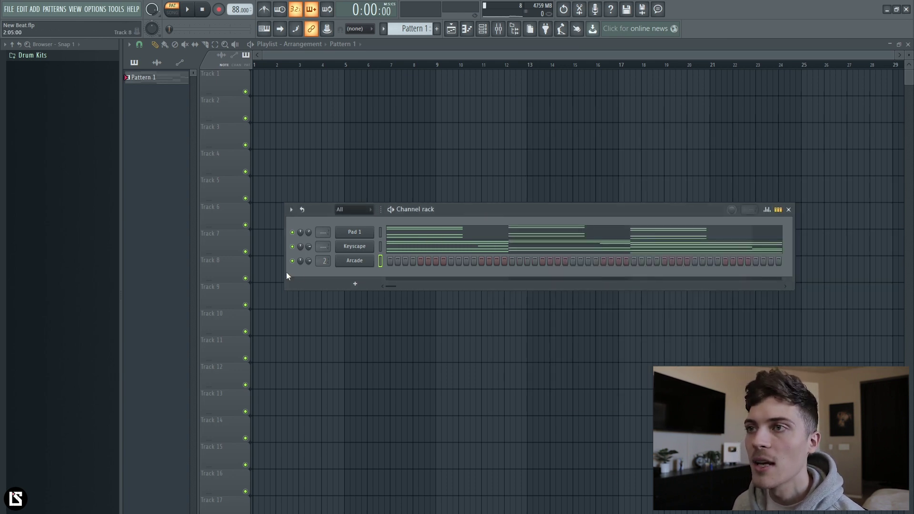
left_click(370, 264)
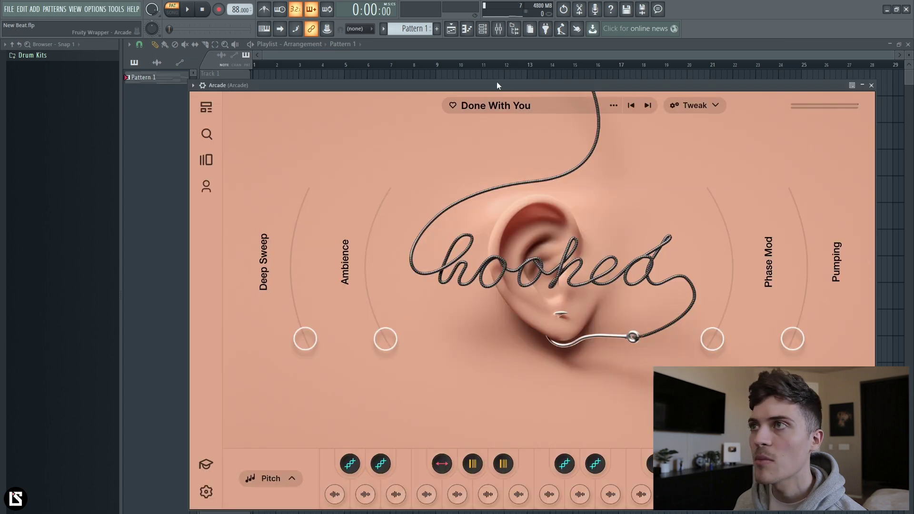
- Reopen the Arcade plugin from the channel rack and switch its kit to Stay Tonight
left_click(871, 87)
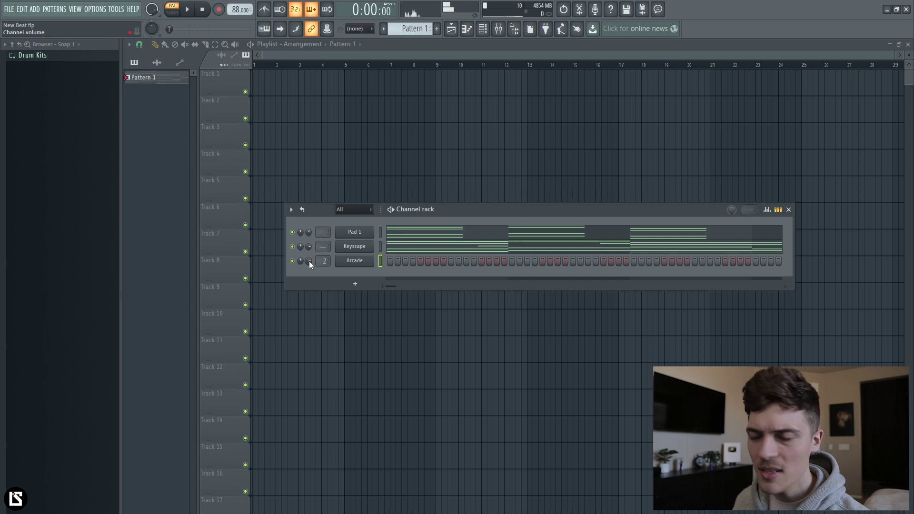
left_click(353, 261)
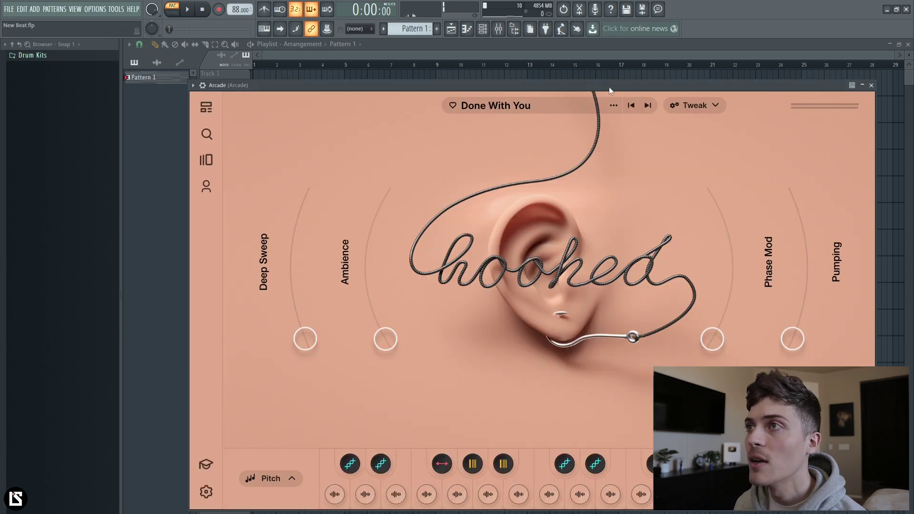
left_click(483, 29)
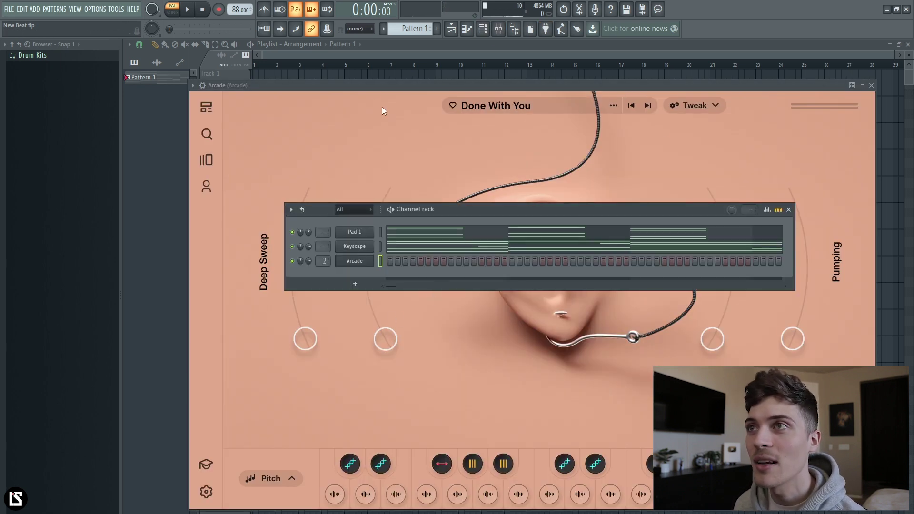
left_click(370, 87)
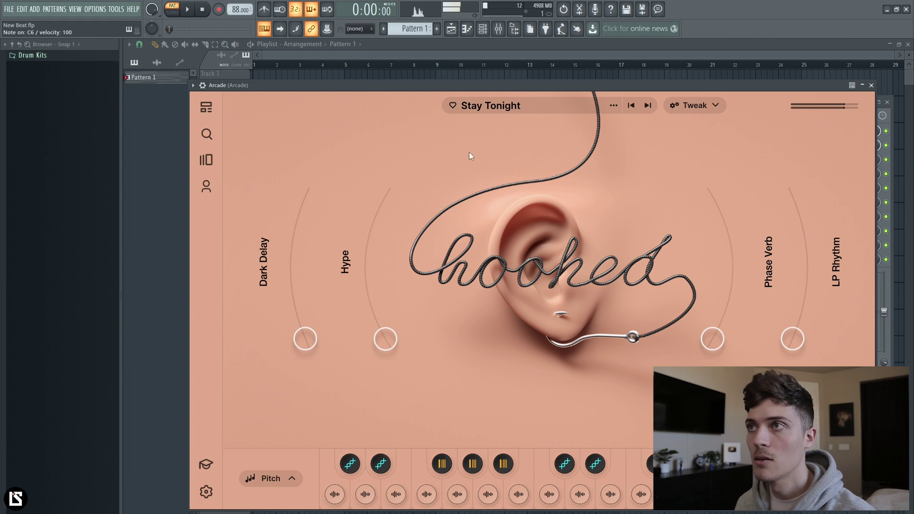
- Open the Arcade channel's piano roll and play the pattern against the ghosted piano notes
left_click(483, 29)
right_click(356, 260)
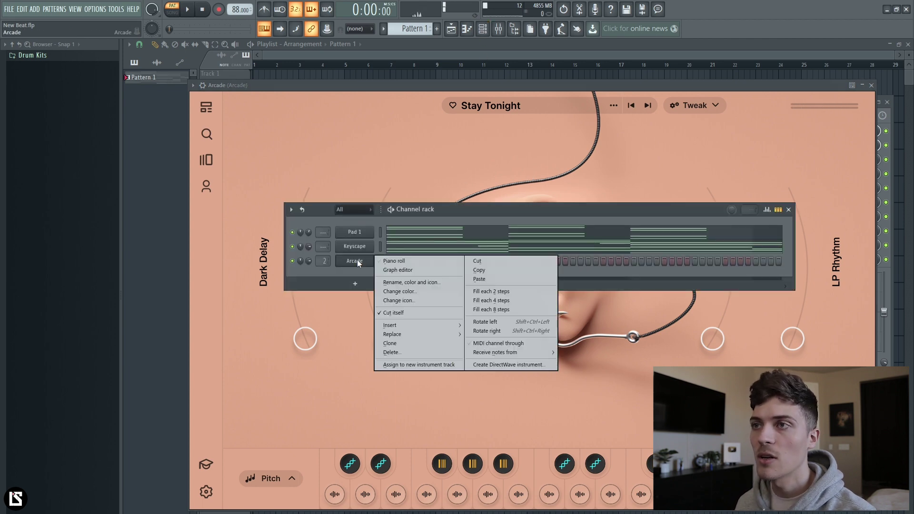
left_click(394, 261)
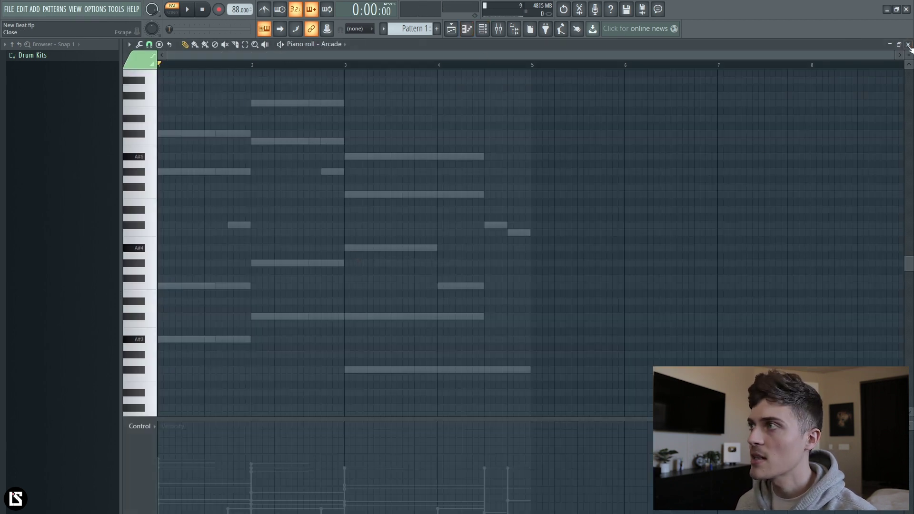
left_click_drag(909, 54, 909, 56)
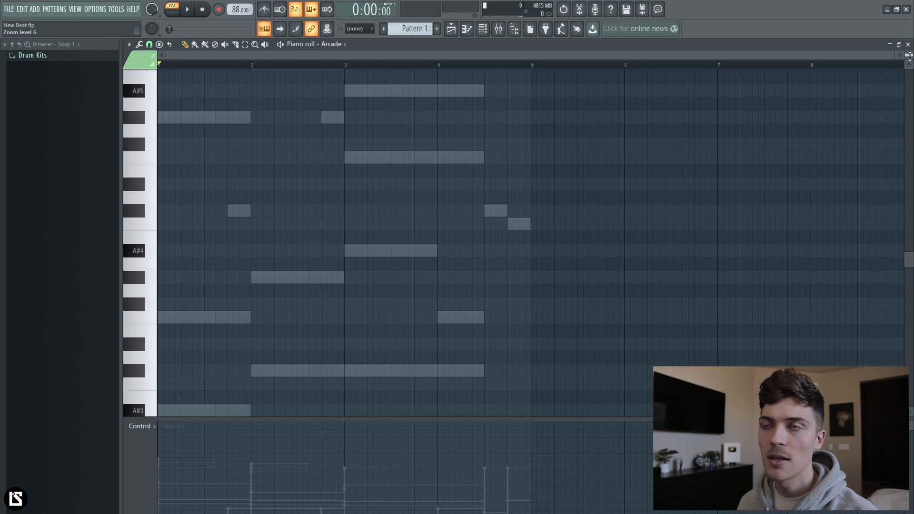
left_click(190, 10)
scroll(212, 96, "up", 3)
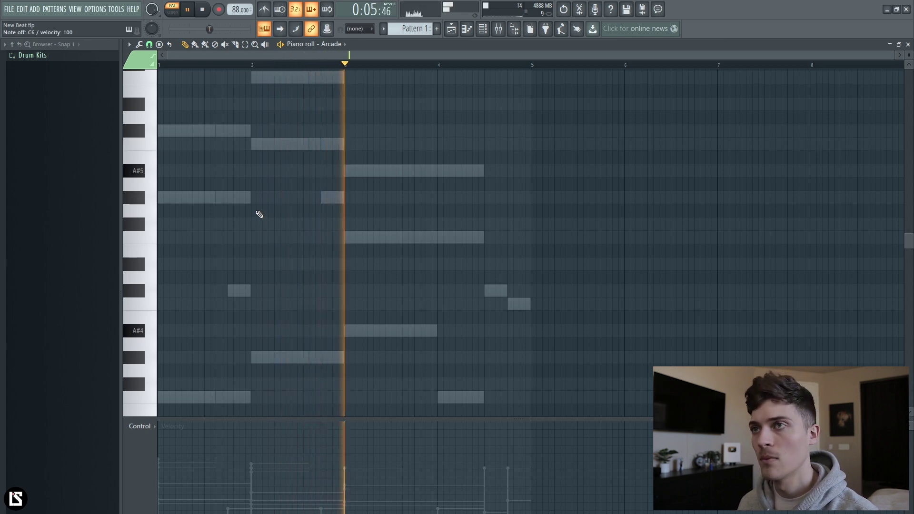
- Add a B5 Arcade note at the start of bar 1, shorten it to 10 steps and play it back
key("space")
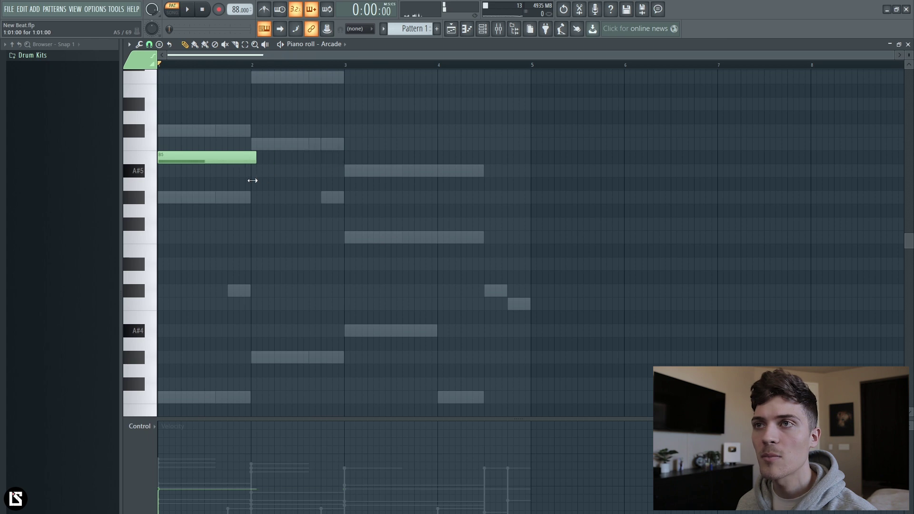
left_click_drag(250, 158, 236, 162)
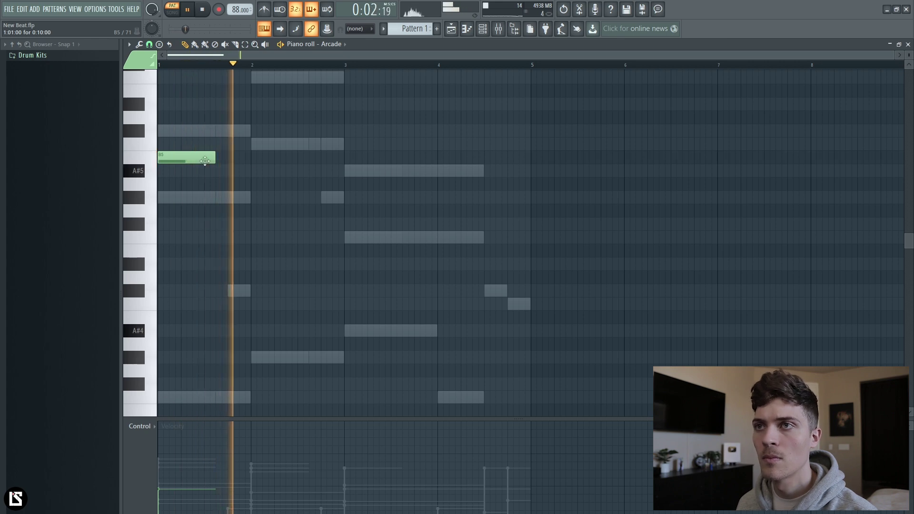
key("space")
- Add a C6 Arcade note at the start of bar 2 and fine-trim its end to just under 12 steps
left_click(291, 145)
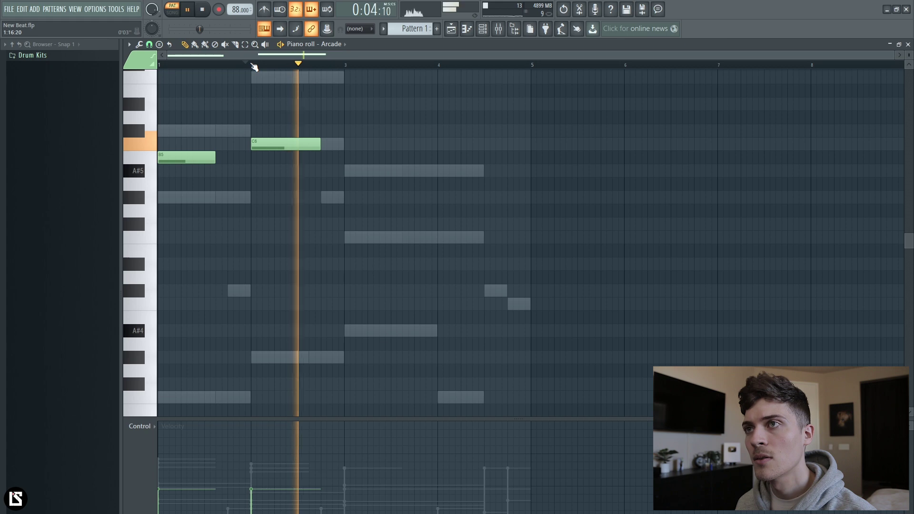
key("space")
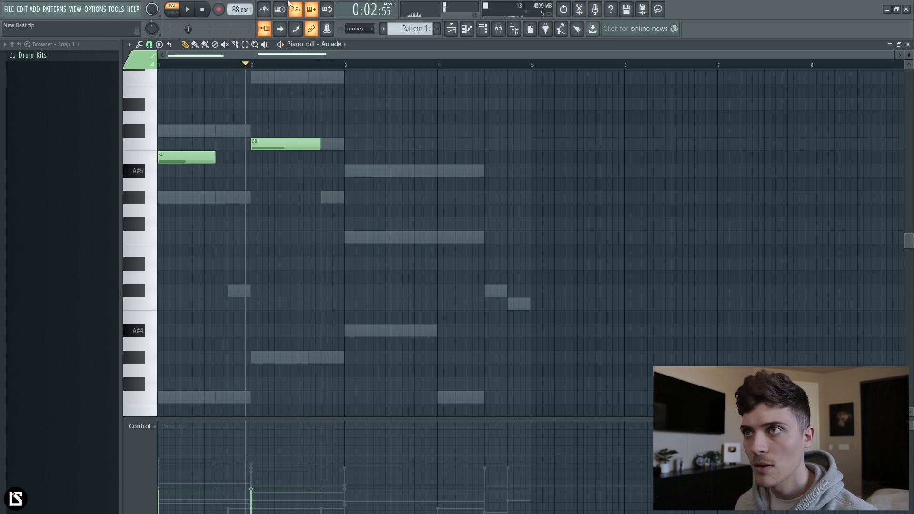
scroll(310, 72, "up", 5)
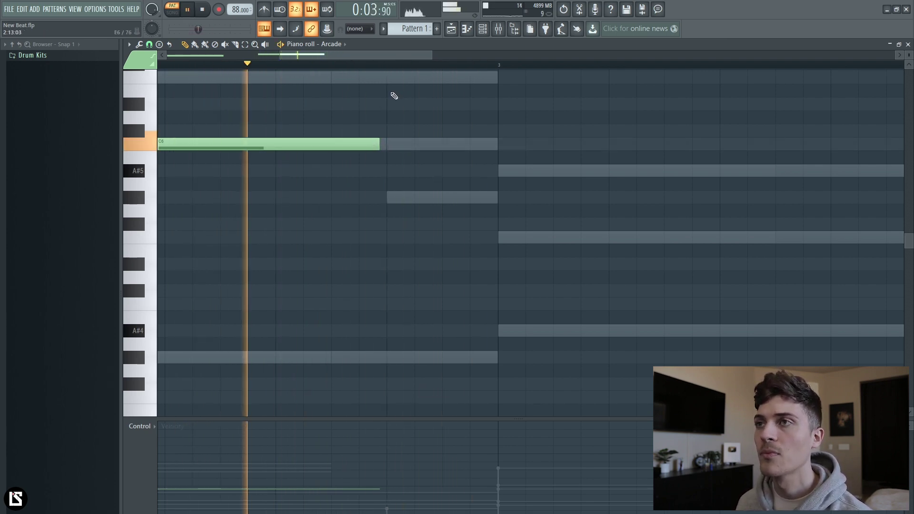
key("space")
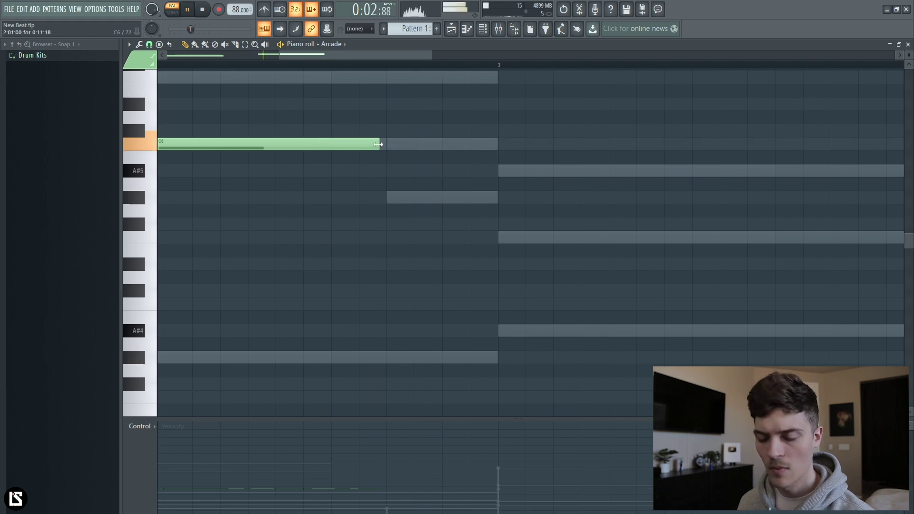
- Open Fruity Reeverb 2 on the Arcade mixer track, set its decay time to 3.1 sec and close the mixer
left_click(498, 28)
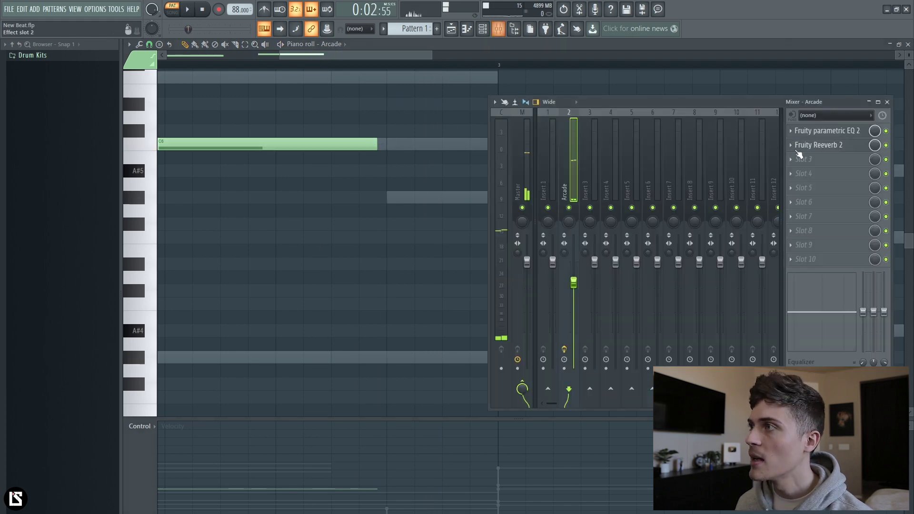
left_click(819, 144)
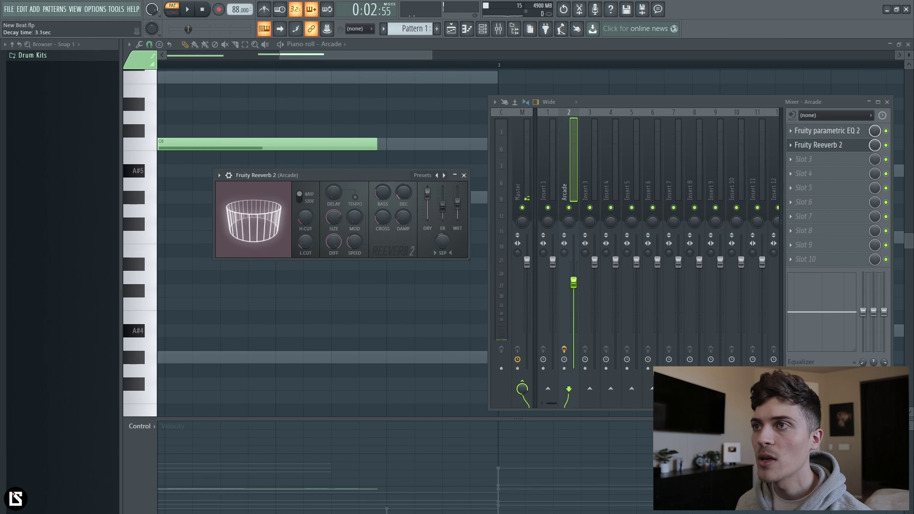
key("F9")
- Duplicate the two Arcade notes into bars 3 and 4, then delete the C6 copy in bar 4
key("space")
scroll(349, 67, "down", 3)
key("ctrl+a")
key("ctrl+b")
left_click(458, 182)
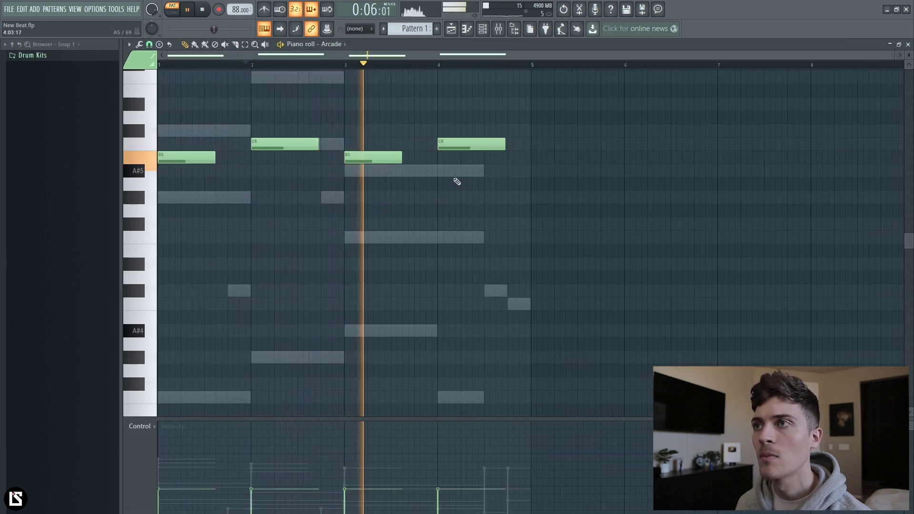
right_click(458, 144)
key("space")
- Add a new Omnisphere instrument channel to the channel rack
key("F6")
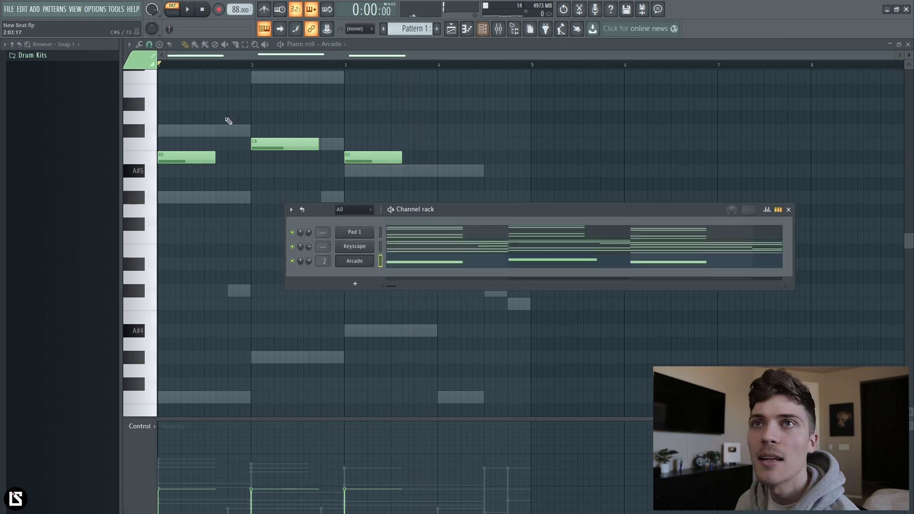
left_click(35, 9)
left_click(53, 179)
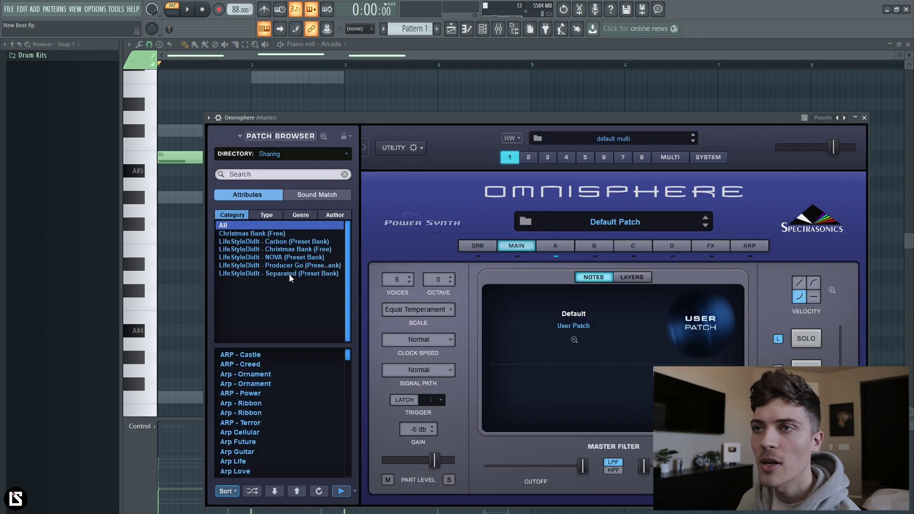
- Load the Sub Bass - 1 patch from the LifeStyleDidIt - Separated preset bank and close Omnisphere
left_click(290, 274)
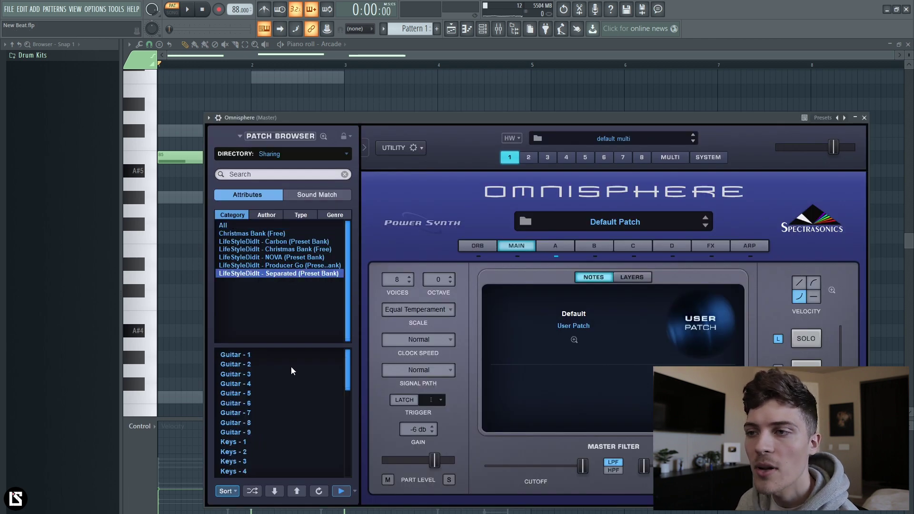
scroll(314, 444, "down", 8)
left_click(355, 491)
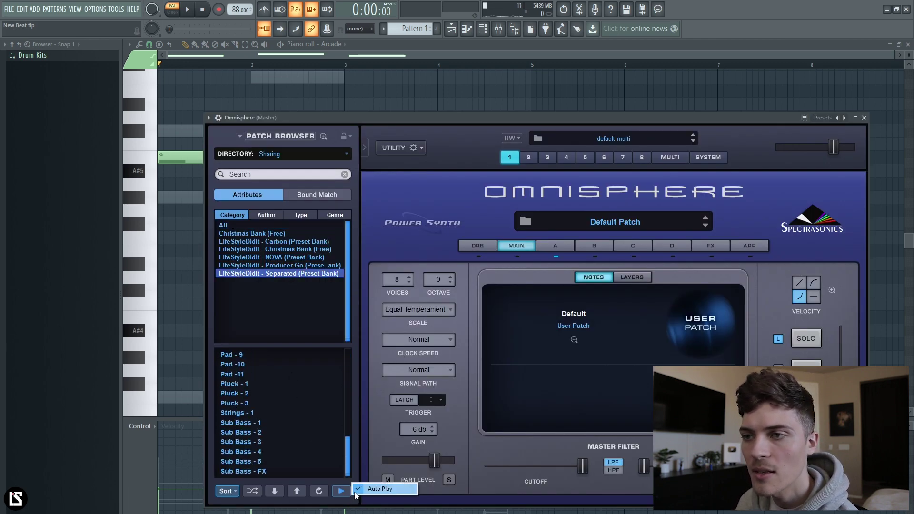
left_click(258, 423)
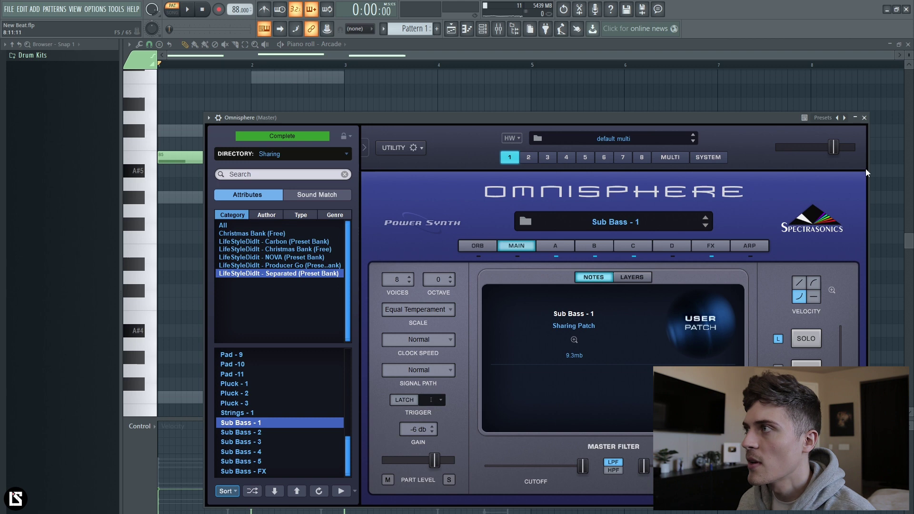
left_click(864, 117)
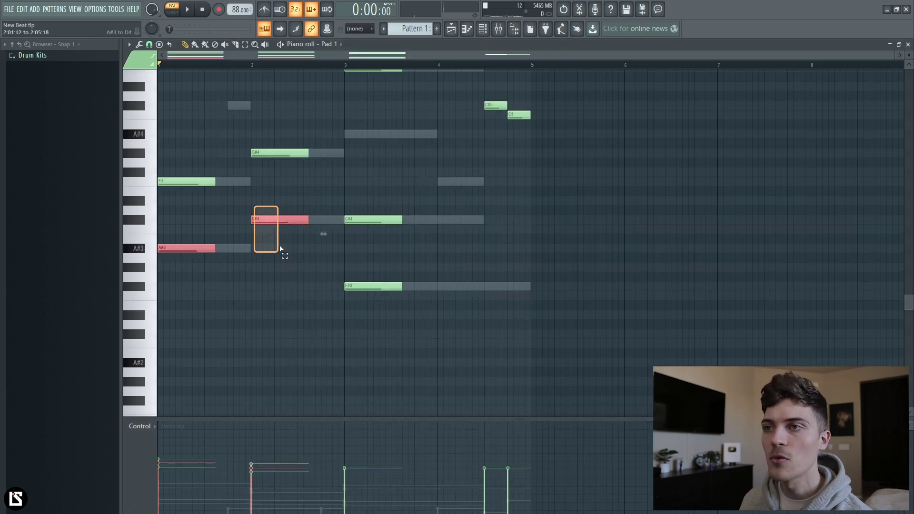
- With the lowest note of each Pad 1 chord selected, open the Omnisphere channel's piano roll for the bass line
left_click(483, 28)
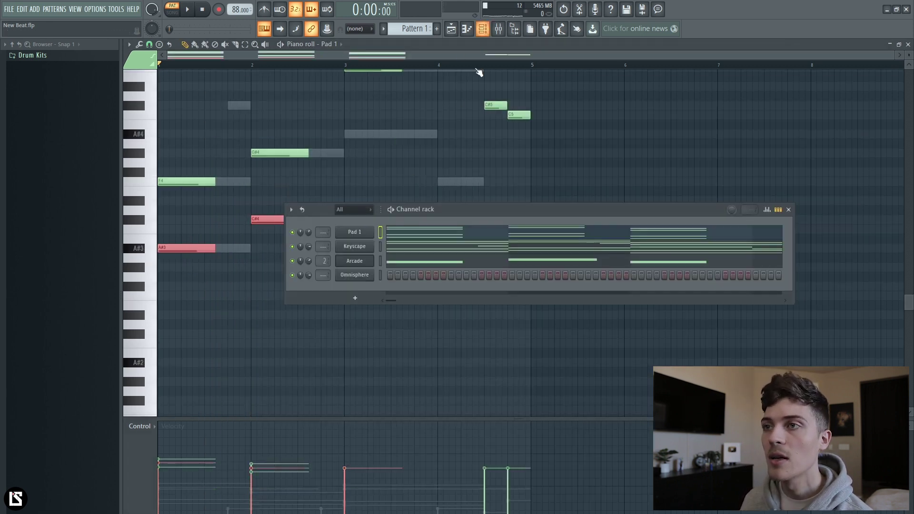
right_click(360, 279)
left_click(394, 275)
- Place a one-step B4 Perc hit on step 9 of each of the four bars while the pattern plays
key("space")
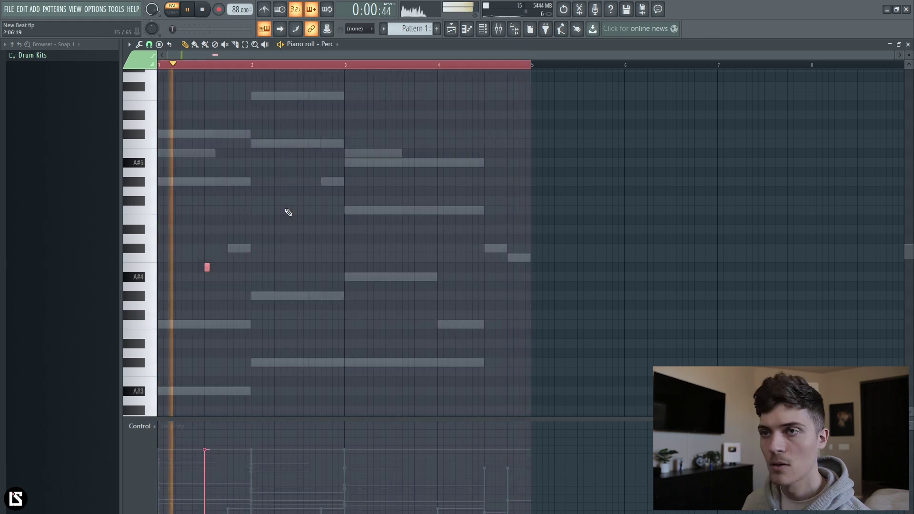
left_click(207, 267)
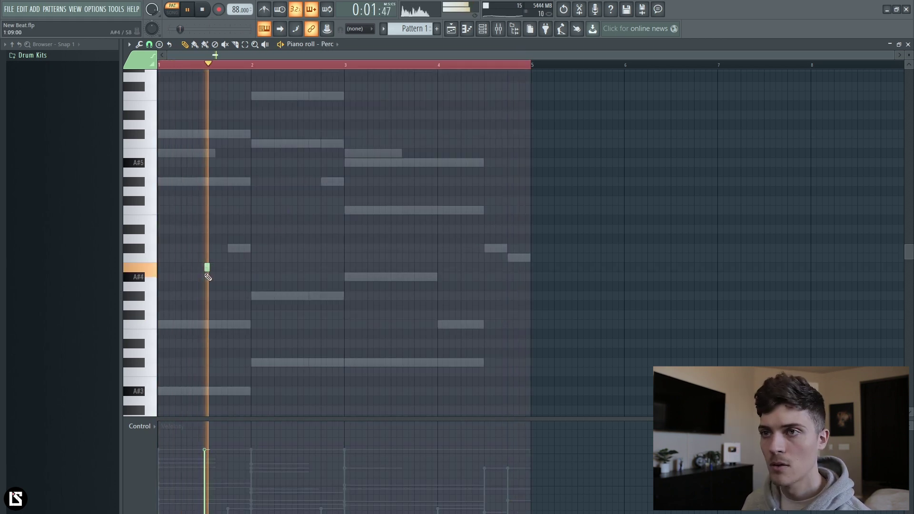
left_click(300, 267)
left_click(394, 267)
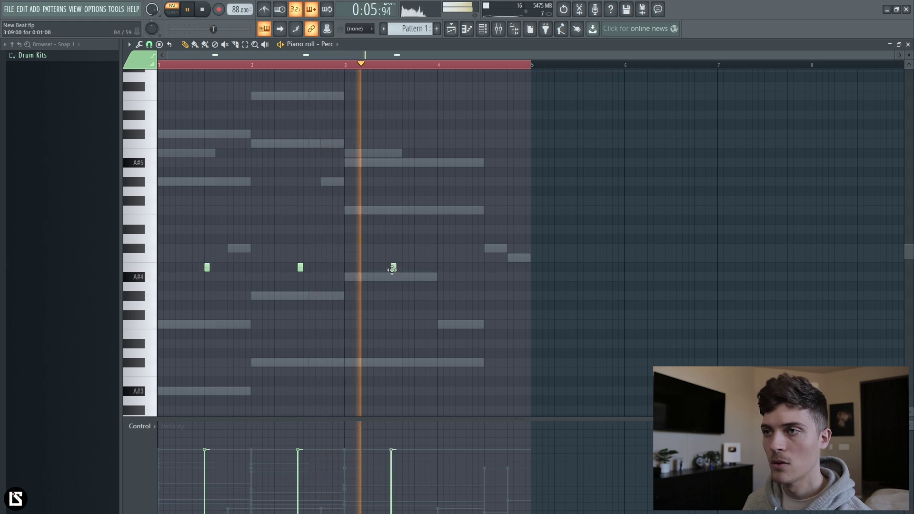
left_click(486, 267)
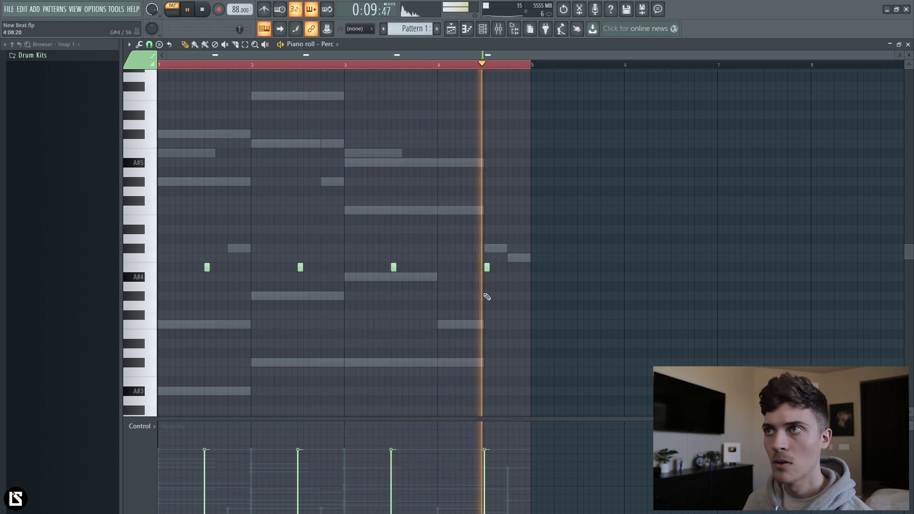
- Open the Kick channel's piano roll and place C5 hits on steps 1 and 7 of bar 1 during playback
left_click(482, 29)
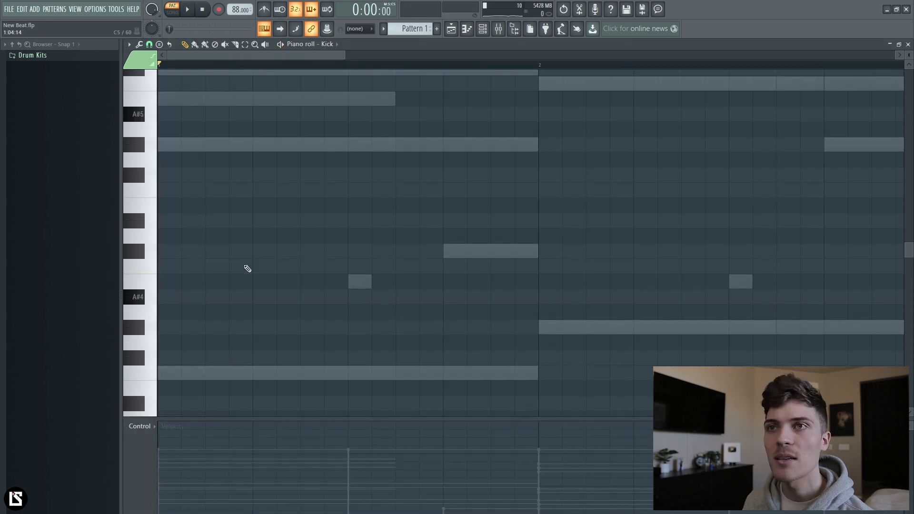
left_click(168, 267)
key("space")
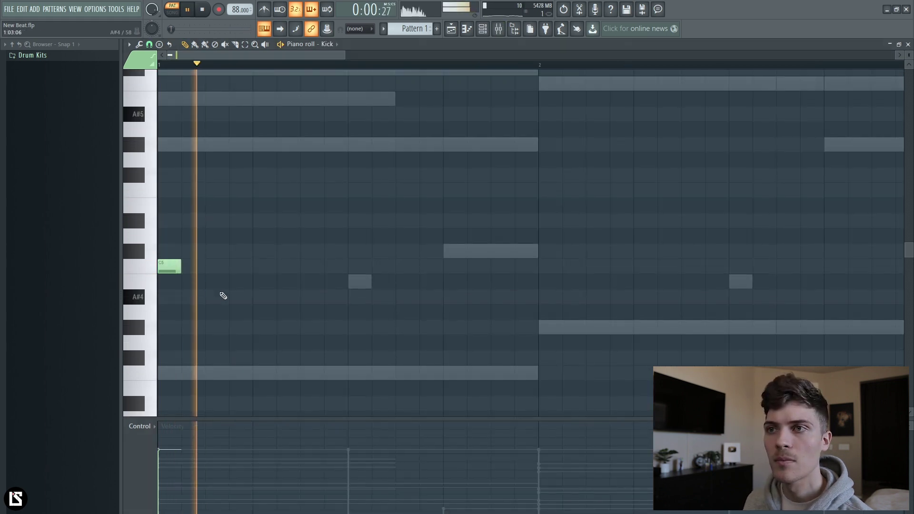
left_click(283, 267)
right_click(292, 266)
left_click(308, 270)
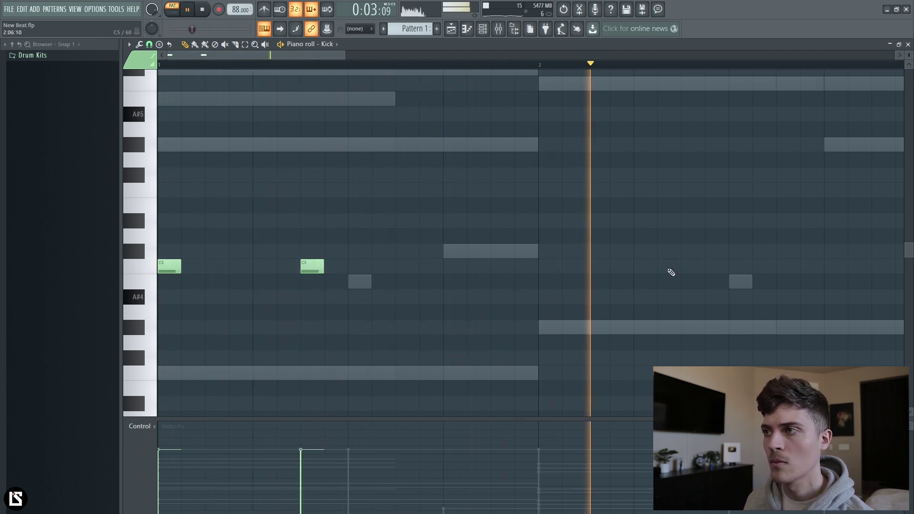
- Repeat the kick pattern in bar 3 with C5 hits on steps 1 and 7
scroll(544, 71, "down", 1)
scroll(544, 71, "down", 1)
left_click(625, 266)
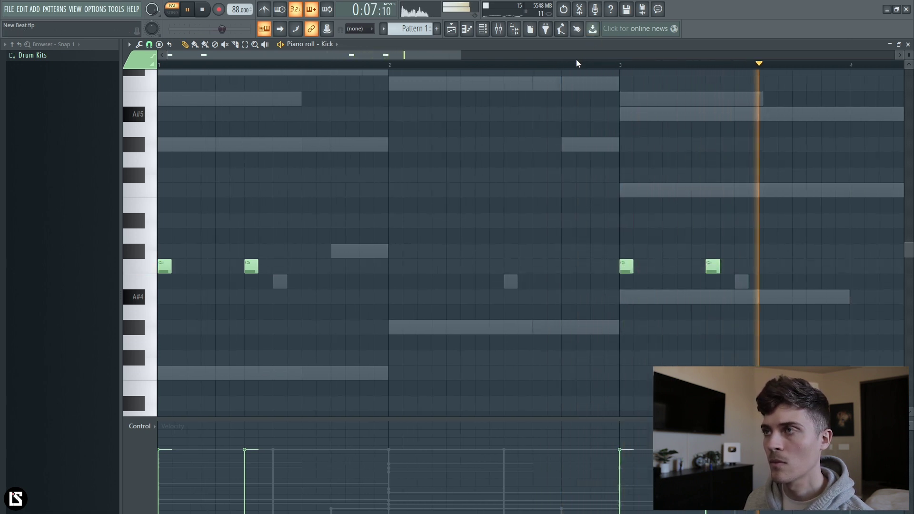
- Add C5 kick hits on steps 11 and 14 of bar 4 and check their placement
scroll(574, 64, "down", 2)
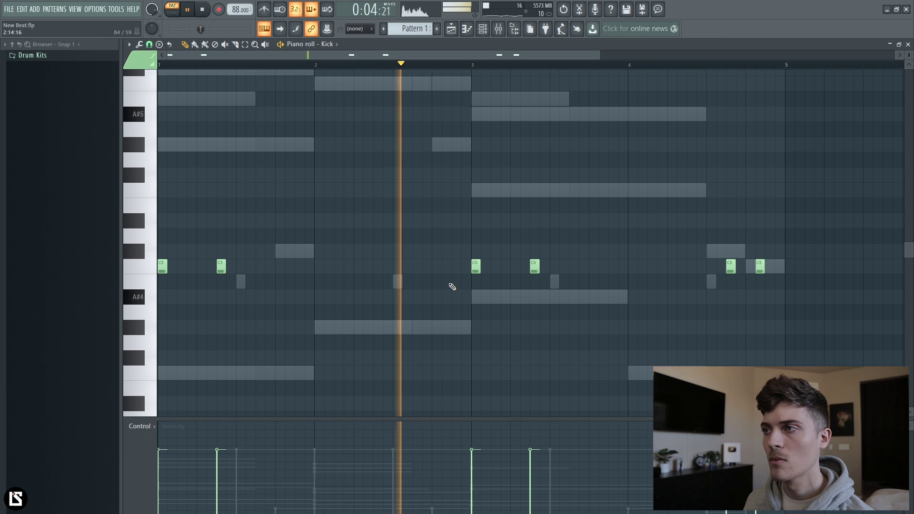
scroll(748, 70, "up", 2)
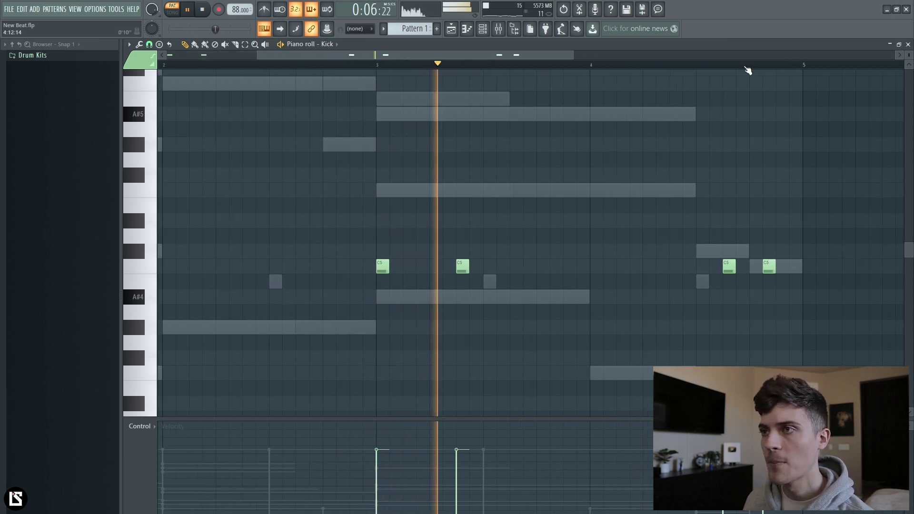
scroll(747, 71, "up", 2)
left_click_drag(516, 57, 569, 102)
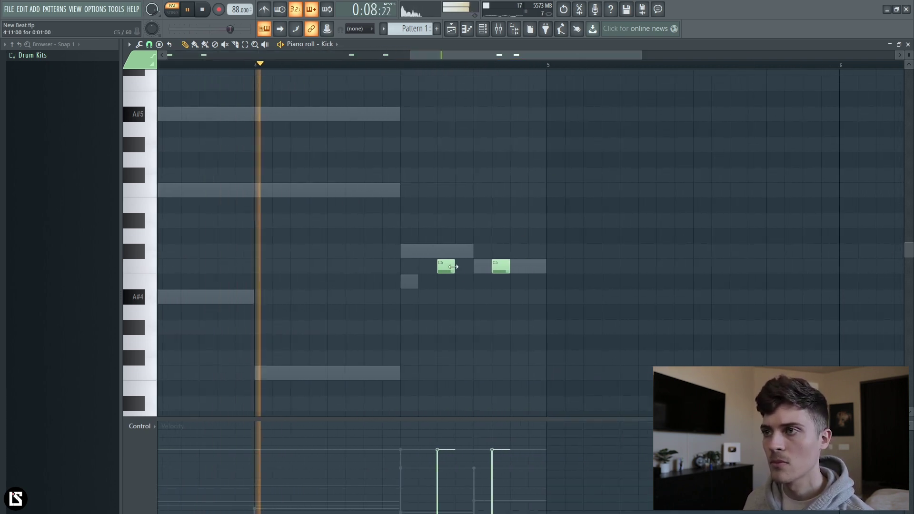
- Delete the kick hit on step 11 of bar 4
right_click(453, 268)
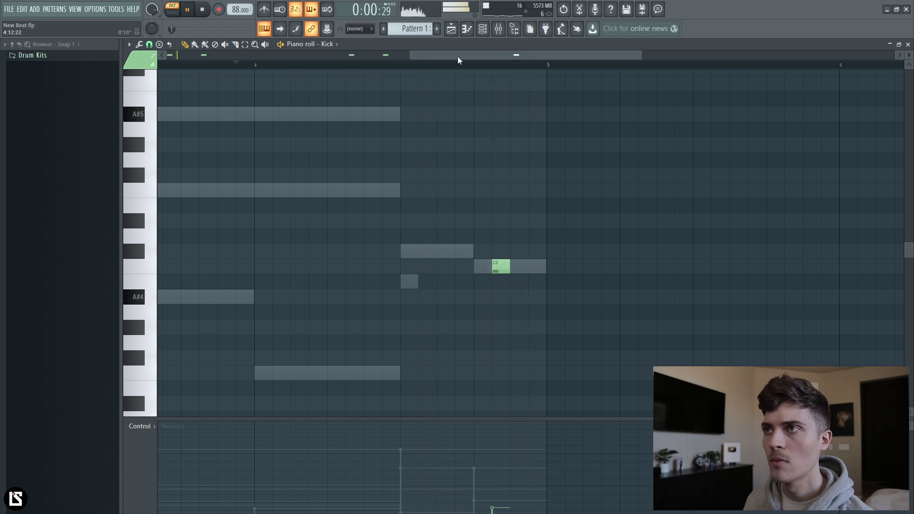
scroll(450, 69, "down", 5)
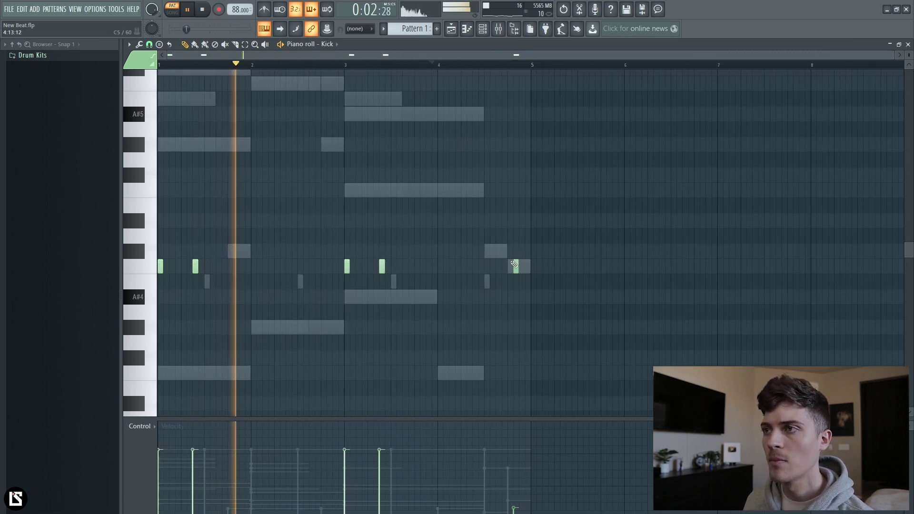
- Open the Perc 2 channel's piano roll and place A#3 hits on step 5 of bar 1 and step 3 of bar 2
key("F6")
right_click(371, 309)
left_click(394, 307)
key("space")
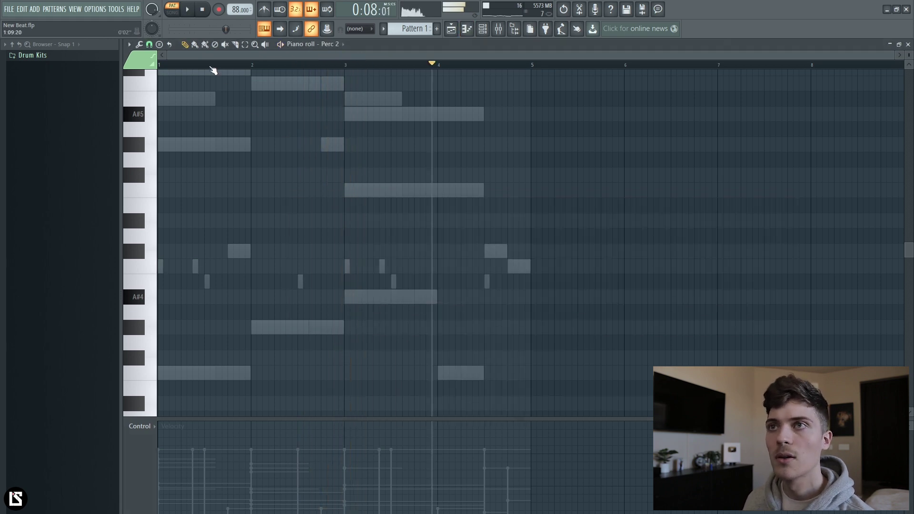
scroll(244, 63, "up", 3)
scroll(843, 78, "down", 3)
left_click(205, 251)
key("space")
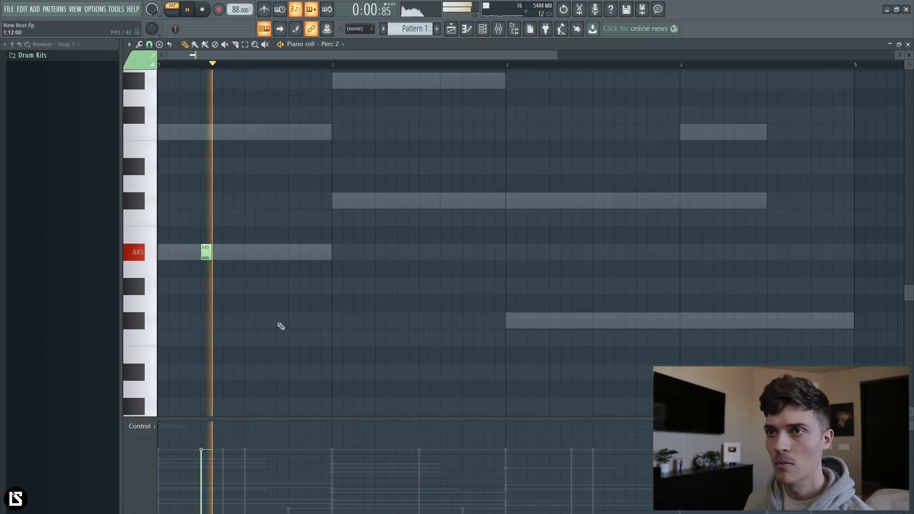
left_click(358, 251)
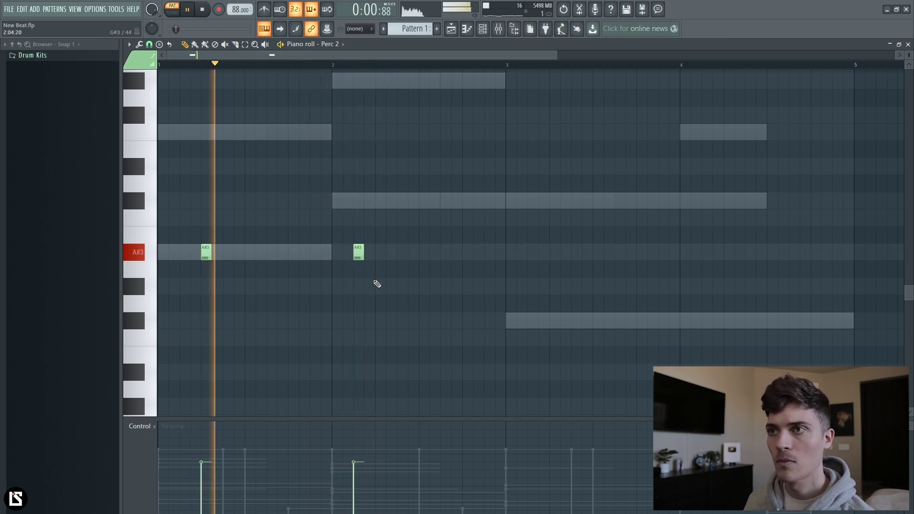
- Add an A#3 hit on step 6 of bar 2 in Perc 2, lower its velocity and stop playback
scroll(386, 85, "up", 4)
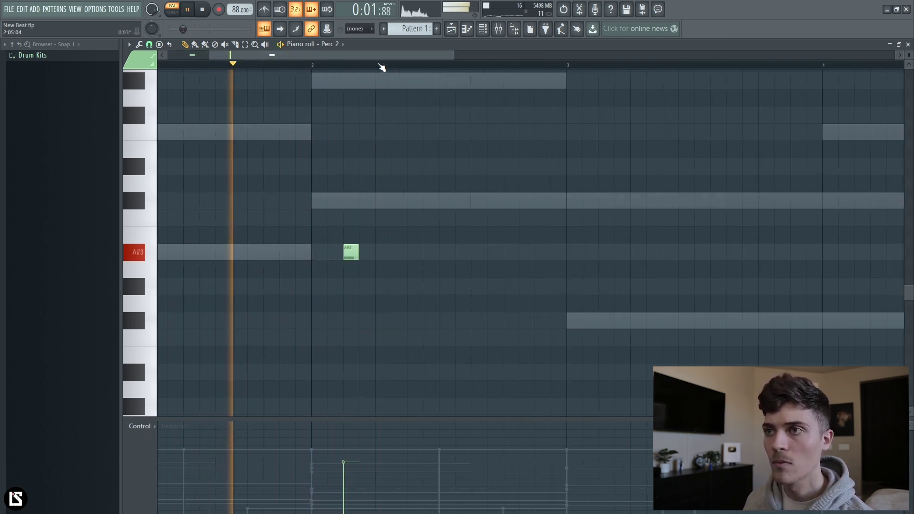
left_click(407, 251)
left_click_drag(400, 462, 405, 494)
key("F5")
key("space")
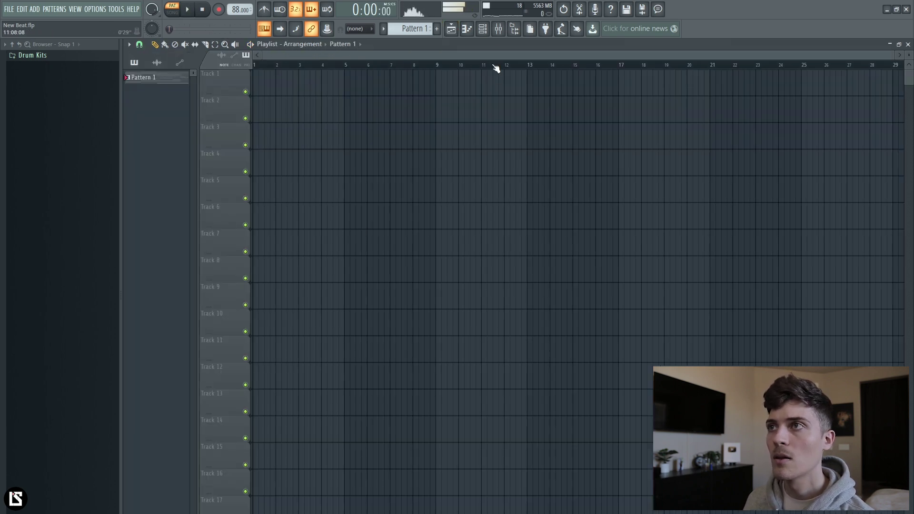
- Reopen Perc 2's piano roll, add an A#3 hit on step 9 of bar 2 and readjust the step 6 hit's velocity
key("F6")
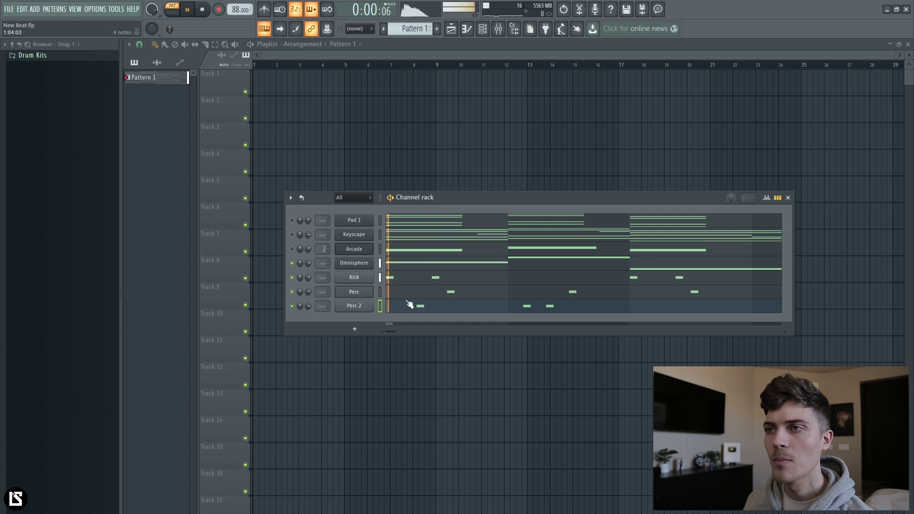
left_click(414, 311)
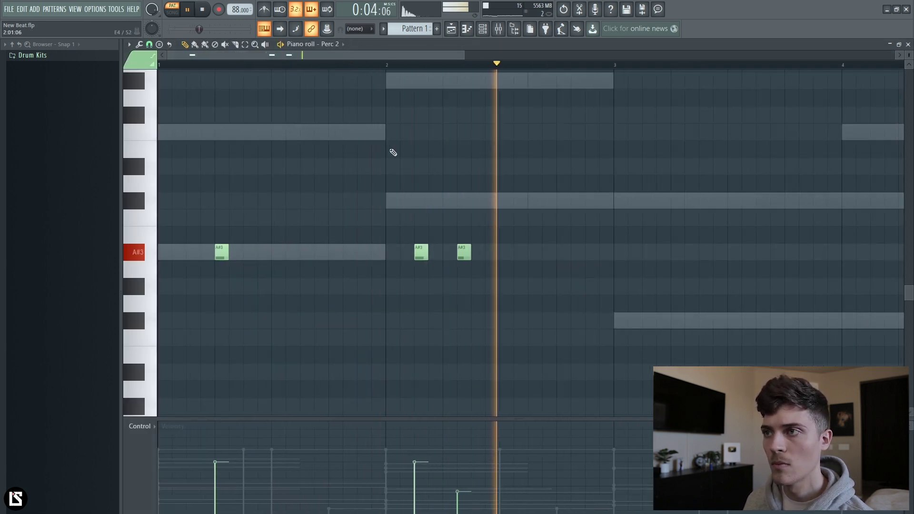
left_click(504, 255)
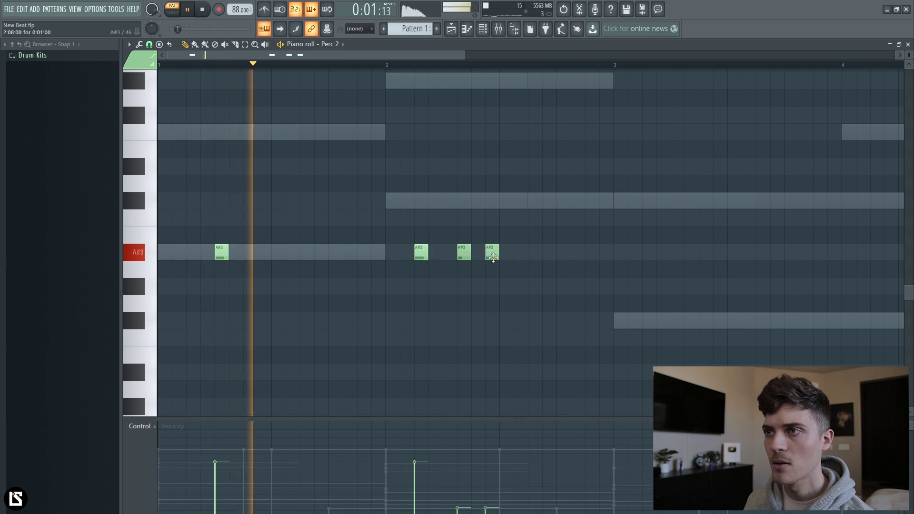
left_click(458, 497)
- Duplicate the two-bar Perc 2 pattern into bars 3 and 4
scroll(457, 75, "down", 4)
key("ctrl+b")
scroll(429, 67, "up", 4)
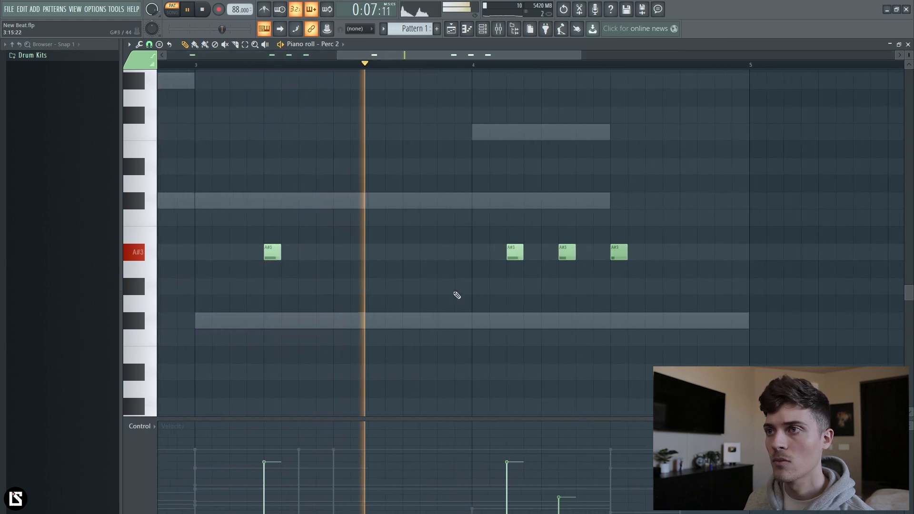
- Delete the Perc 2 hit on step 9 of bar 4 and try a replacement hit on step 14
right_click(623, 253)
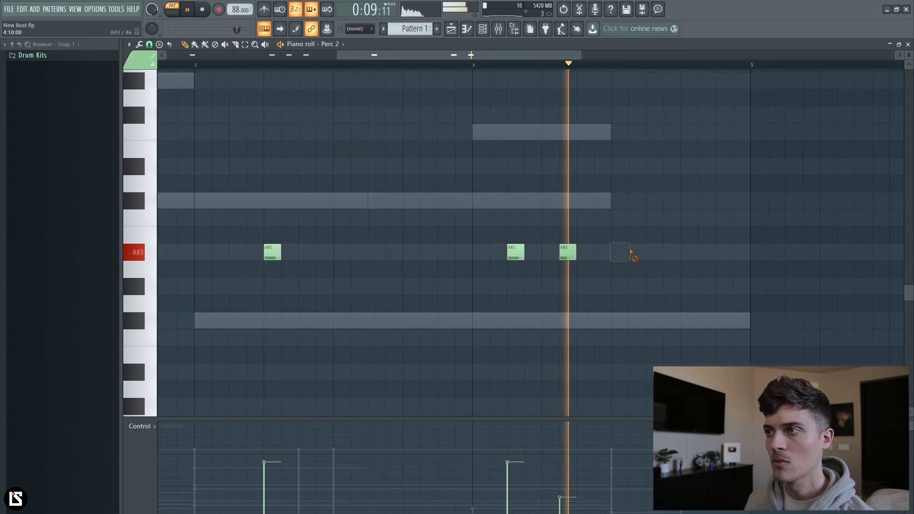
left_click(707, 253)
right_click(714, 256)
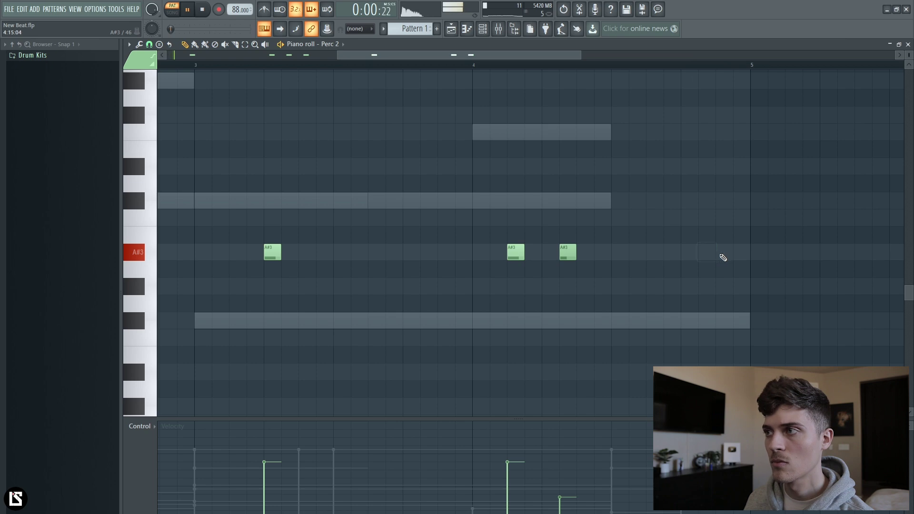
- Route the selected Perc and Perc 2 channels to mixer tracks 3 and 4
left_click(482, 29)
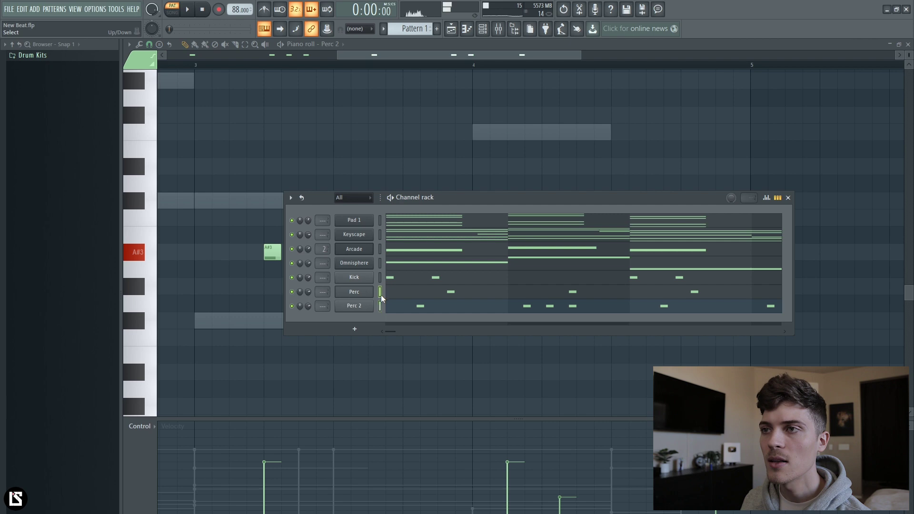
left_click(500, 34)
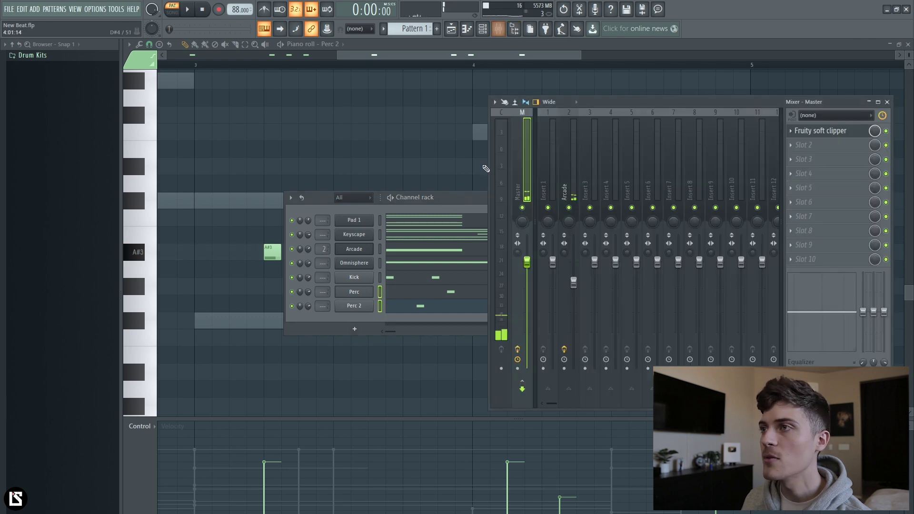
right_click(598, 190)
mouse_move(676, 196)
left_click(728, 204)
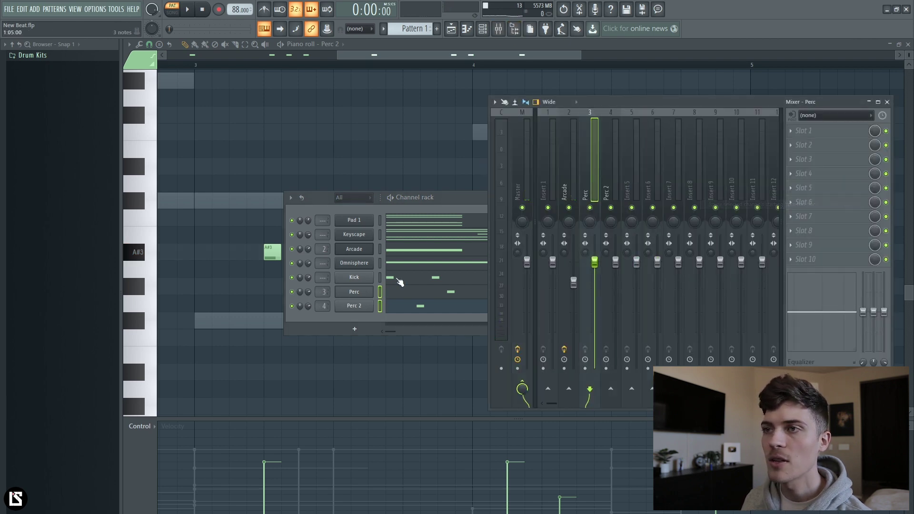
- Load Fruity Reeverb 2 in the Perc mixer track's first effect slot and listen to the pattern
left_click(805, 131)
mouse_move(758, 176)
left_click(698, 199)
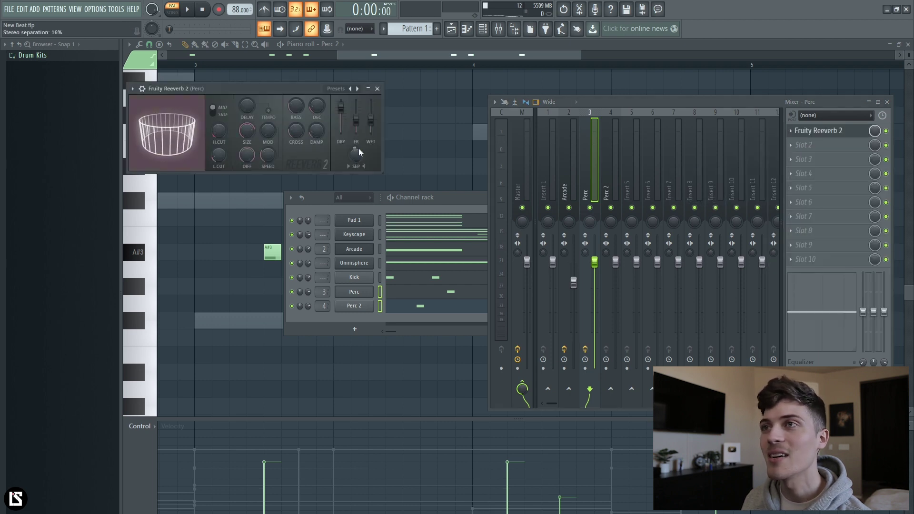
key("space")
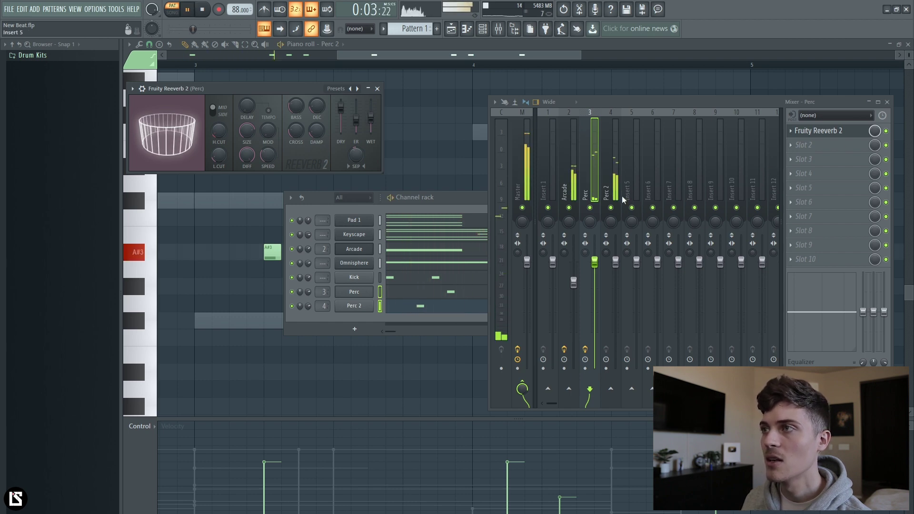
key("space")
- Solo the Perc 2 mixer track, load Fruity Parametric EQ 2 in its first slot and cut the low frequencies with band 1
left_click(612, 223)
key("space")
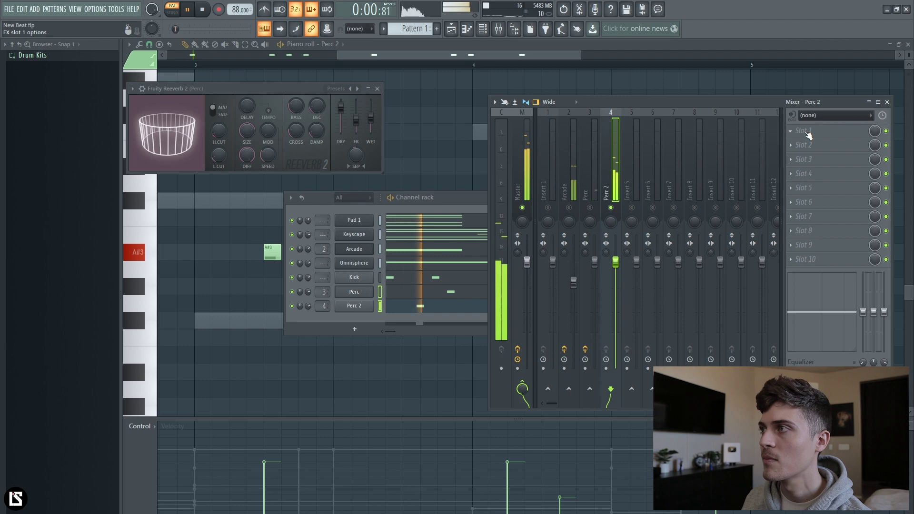
left_click(805, 131)
mouse_move(754, 228)
left_click(693, 227)
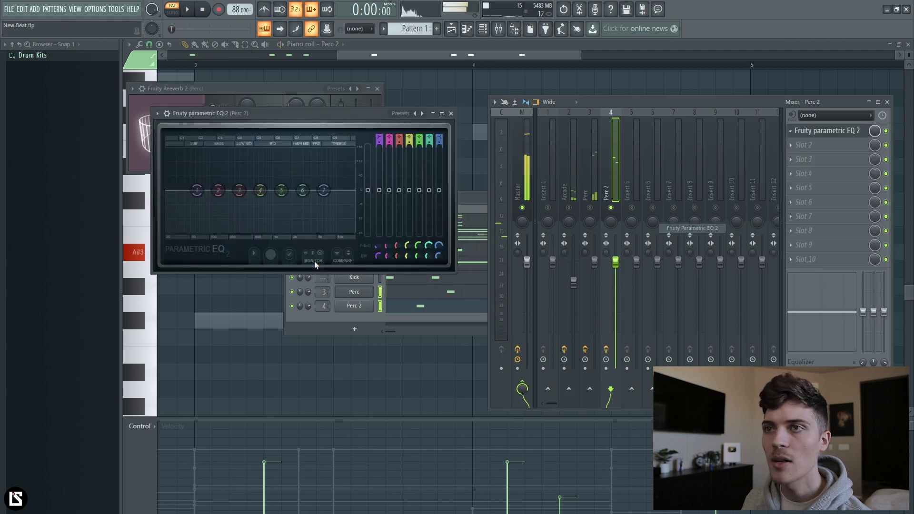
key("space")
left_click_drag(197, 190, 208, 232)
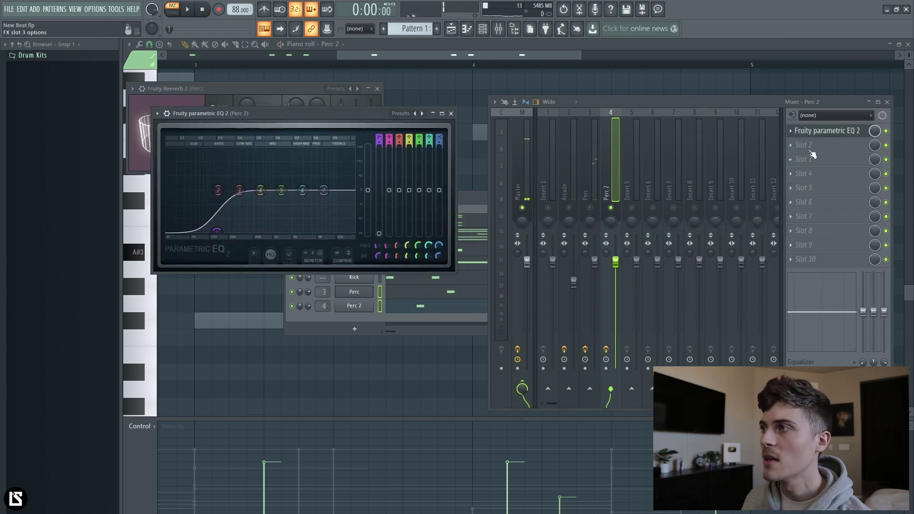
- Add a reverb below the EQ on the Perc 2 mixer track and close the mixer
left_click(811, 150)
mouse_move(753, 189)
left_click(696, 216)
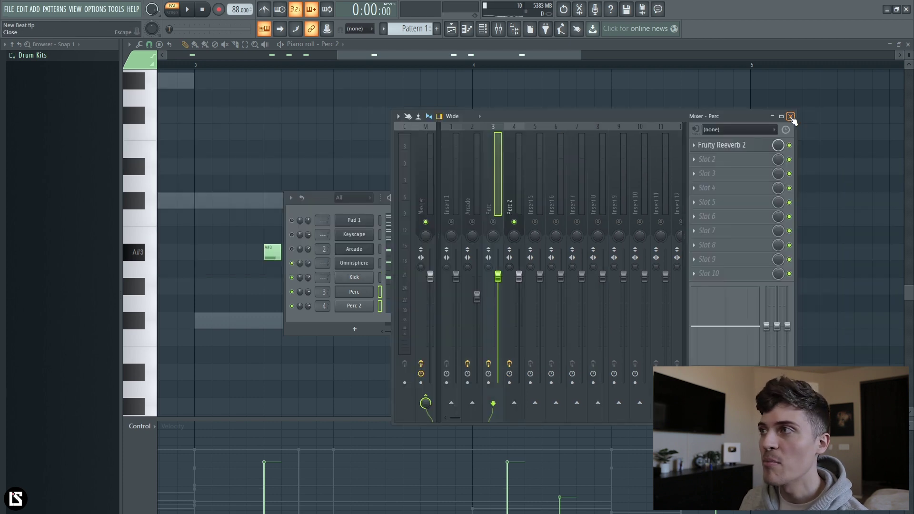
left_click(791, 116)
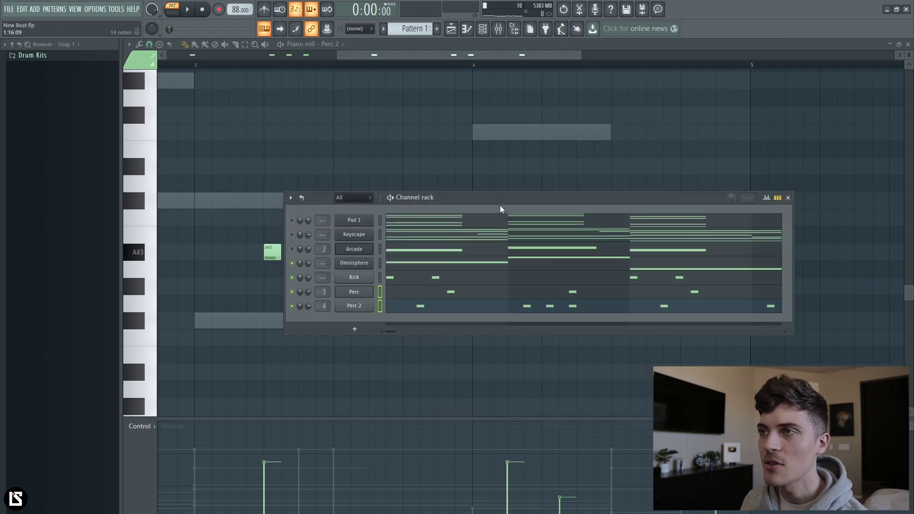
- Move the channel rack clear and play back the drums with only the Omnisphere bass
left_click_drag(500, 208, 490, 187)
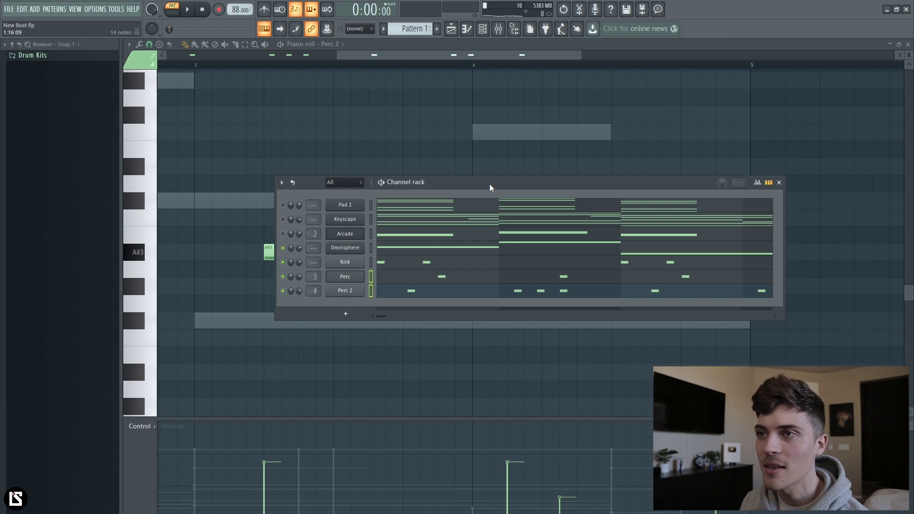
key("space")
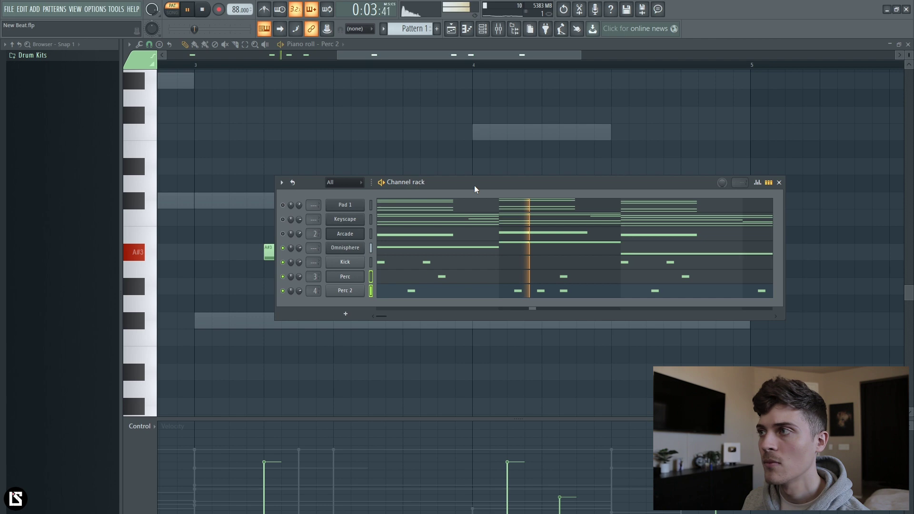
left_click_drag(474, 185, 475, 182)
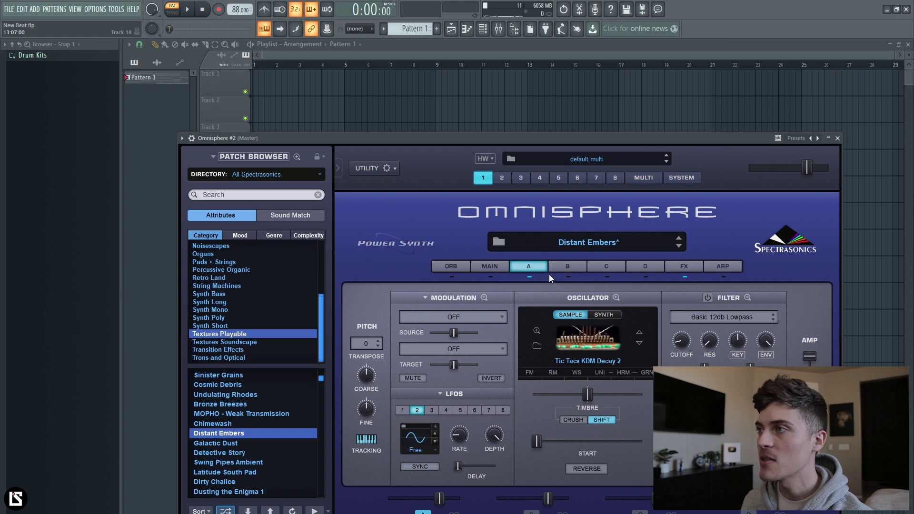
- Close the Omnisphere #2 window and draw a one-bar A#4 note from the start of bar 1 in its piano roll
left_click(838, 139)
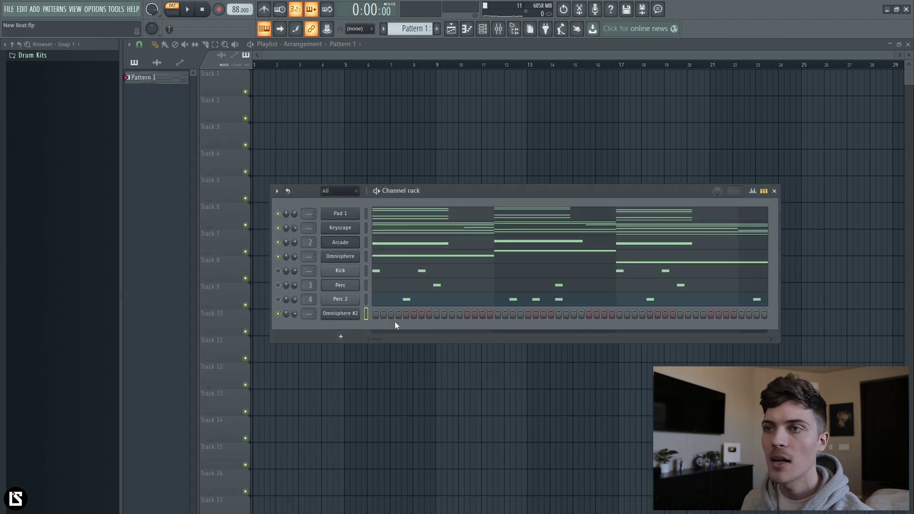
right_click(338, 315)
left_click(367, 311)
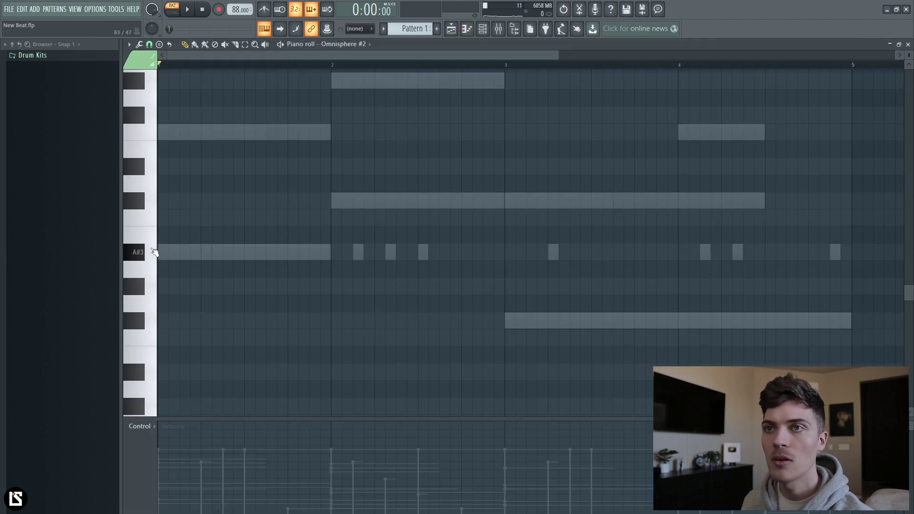
scroll(171, 262, "up", 1)
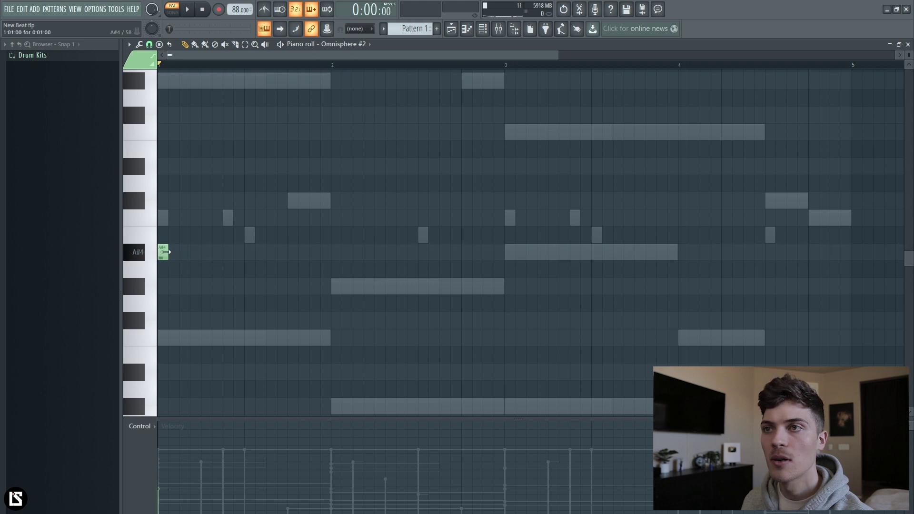
left_click_drag(166, 252, 331, 267)
key("space")
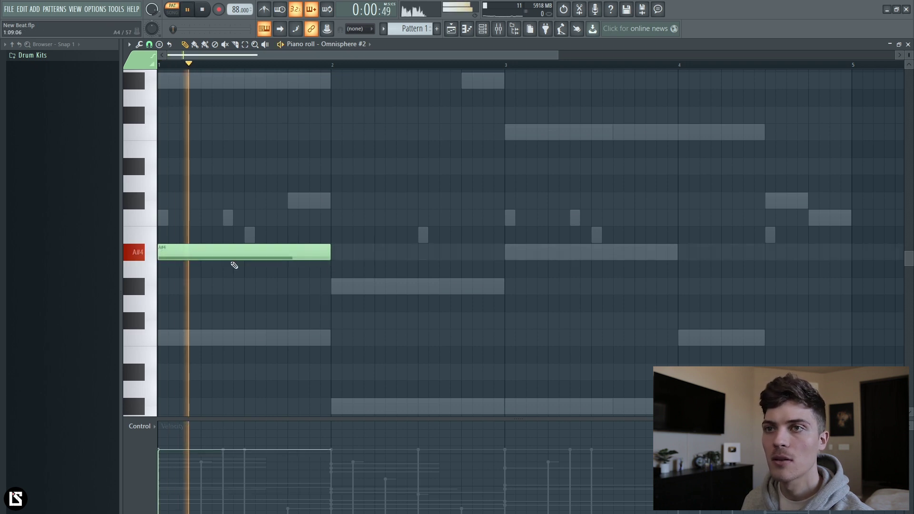
- Replace the Omnisphere #2 A#4 note with a one-bar A#5 note at the start of bar 1 and play it
key("space")
right_click(186, 253)
scroll(190, 259, "up", 2)
left_click(164, 149)
key("space")
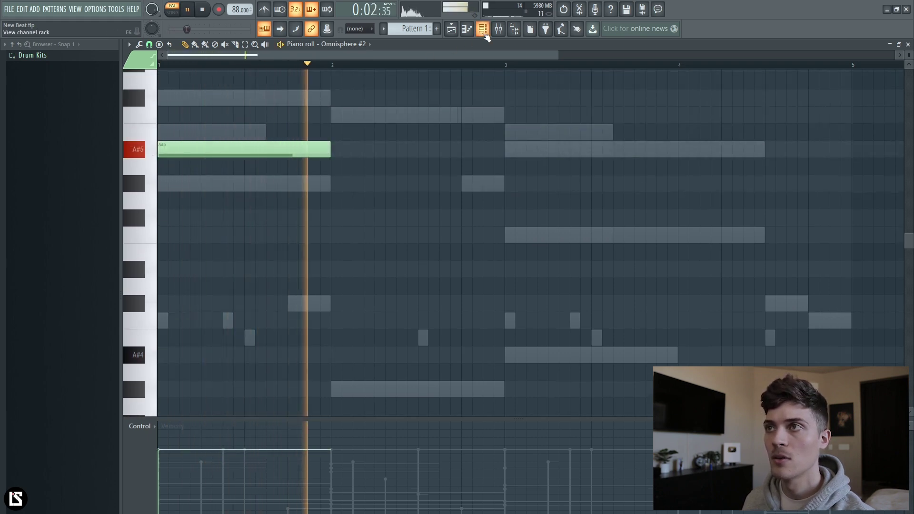
- Extend the Omnisphere #2 A#5 note to a length of one bar and two steps, checking it during playback
key("space")
left_click_drag(330, 150, 418, 155)
key("space")
key("space")
key("space")
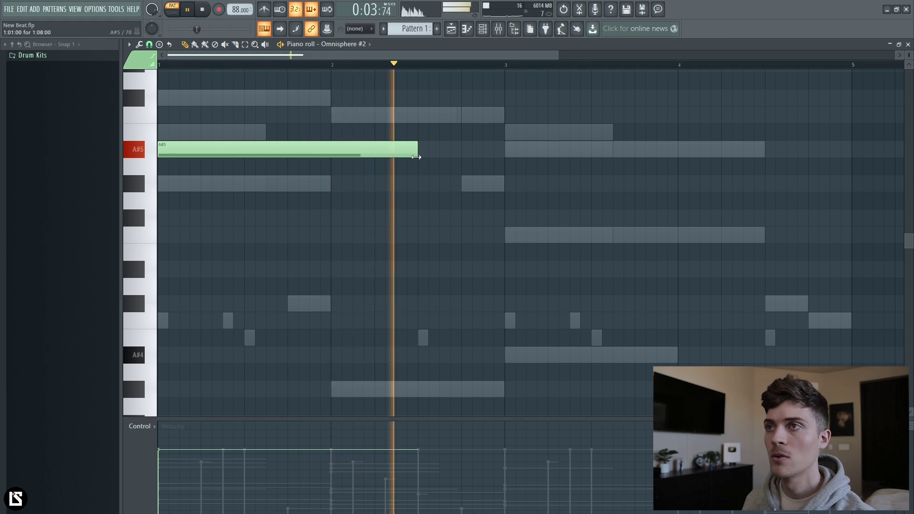
left_click_drag(418, 153, 356, 170)
key("space")
key("space")
- Move the Omnisphere #2 channel directly below Omnisphere in the channel rack and stop playback
key("F6")
left_click_drag(333, 313, 337, 273)
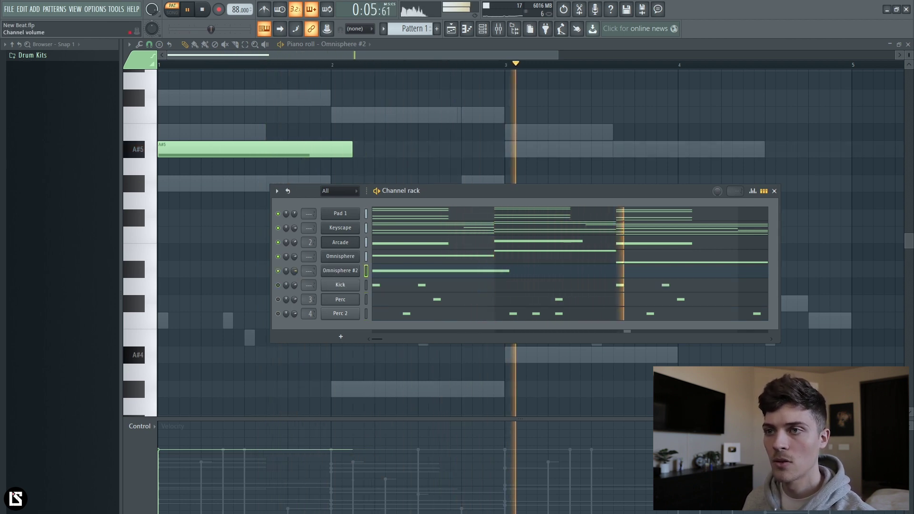
key("space")
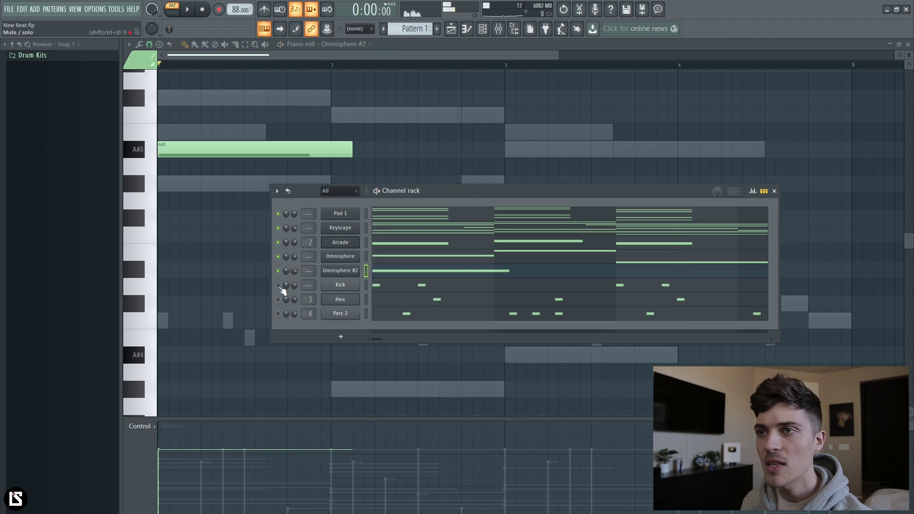
- Play the full pattern with all channels unmuted
left_click_drag(430, 194, 432, 187)
left_click(192, 12)
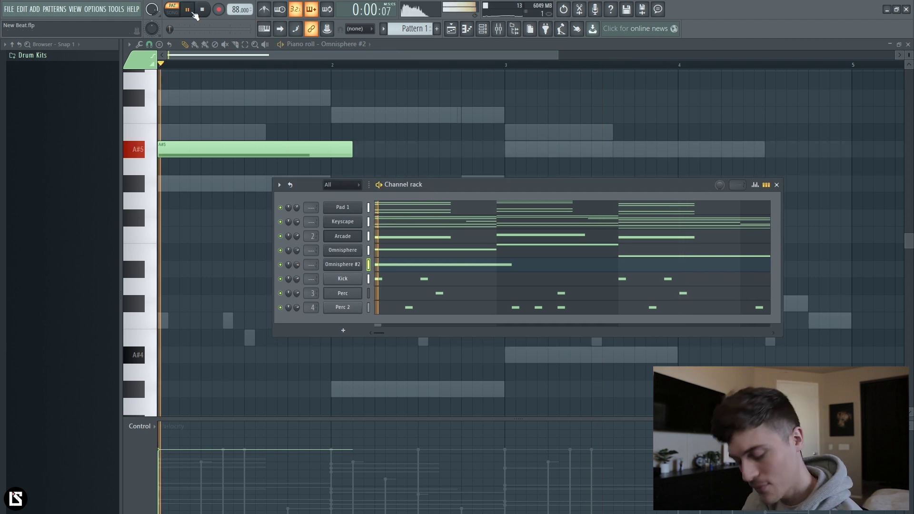